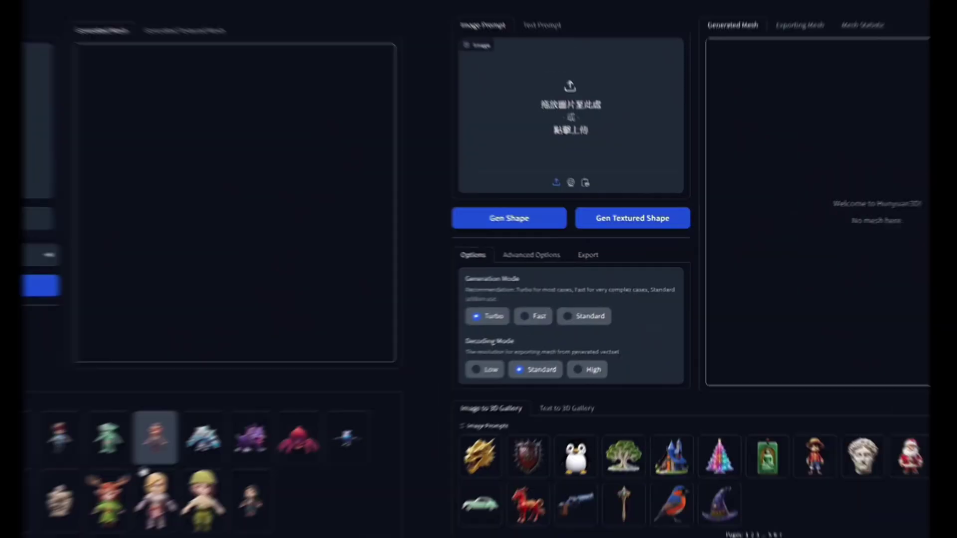
Generate grey meshes from the seahorse, pumpkin and goblin gallery examples
click(95, 283)
click(481, 412)
click(845, 412)
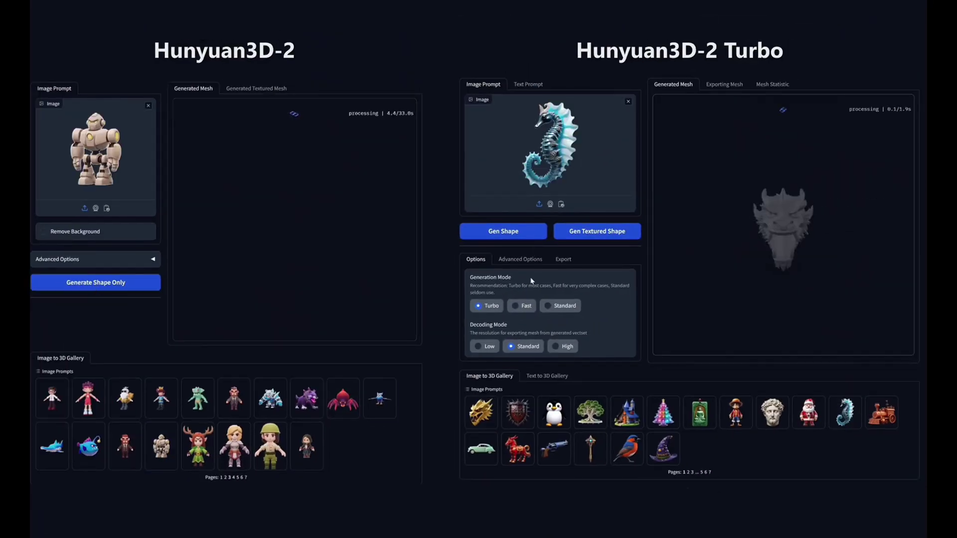
click(503, 231)
click(688, 473)
click(554, 411)
click(503, 231)
click(590, 448)
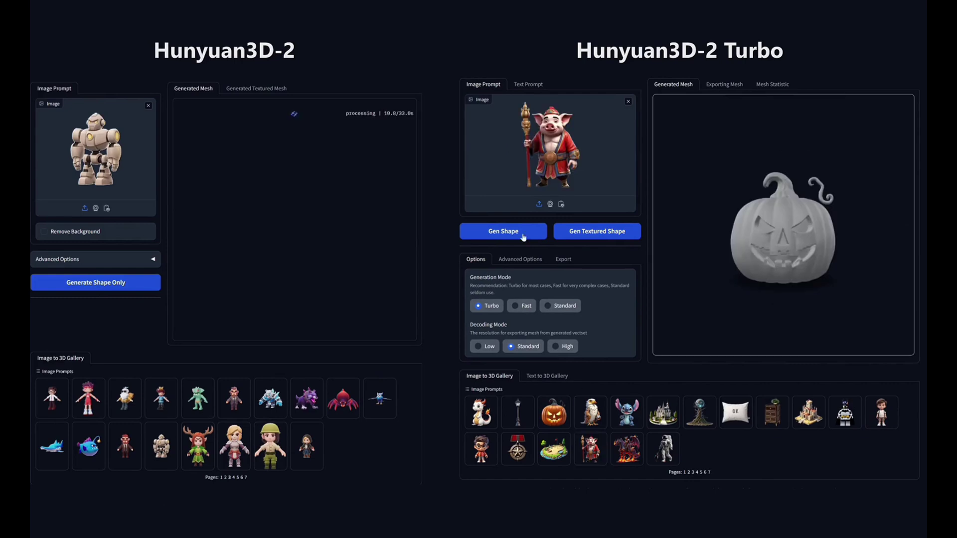
click(523, 235)
Generate meshes from the robot, frog and goat gallery examples
click(685, 472)
click(517, 464)
click(503, 231)
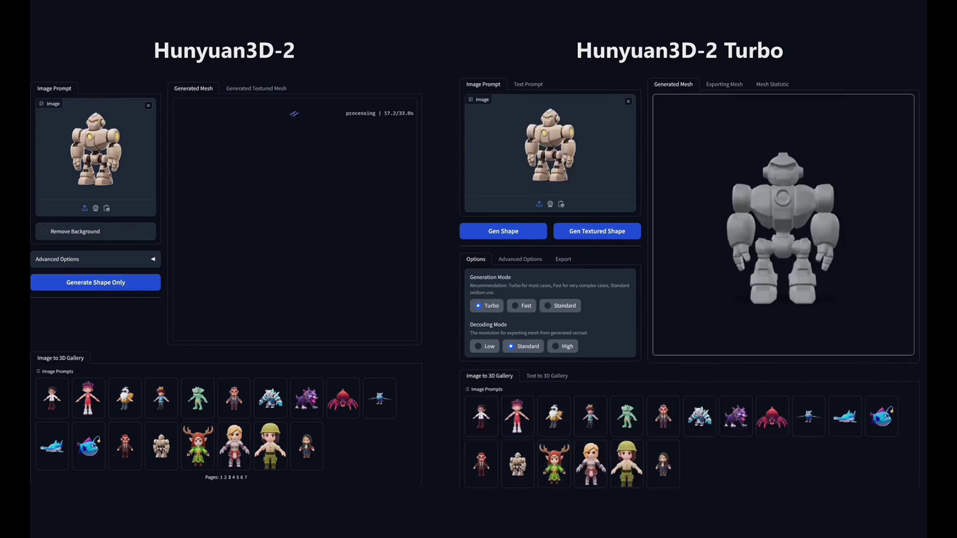
click(693, 482)
click(590, 421)
click(503, 231)
click(693, 486)
click(627, 420)
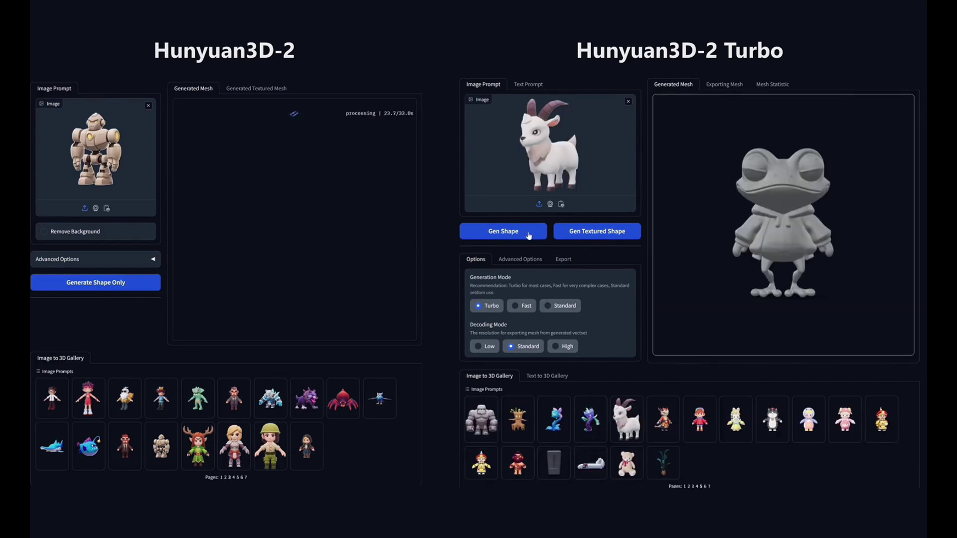
click(503, 231)
Generate meshes for the penguin-suit character, teddy bear, dragon, seahorse and Luffy examples
click(809, 421)
click(503, 231)
click(627, 464)
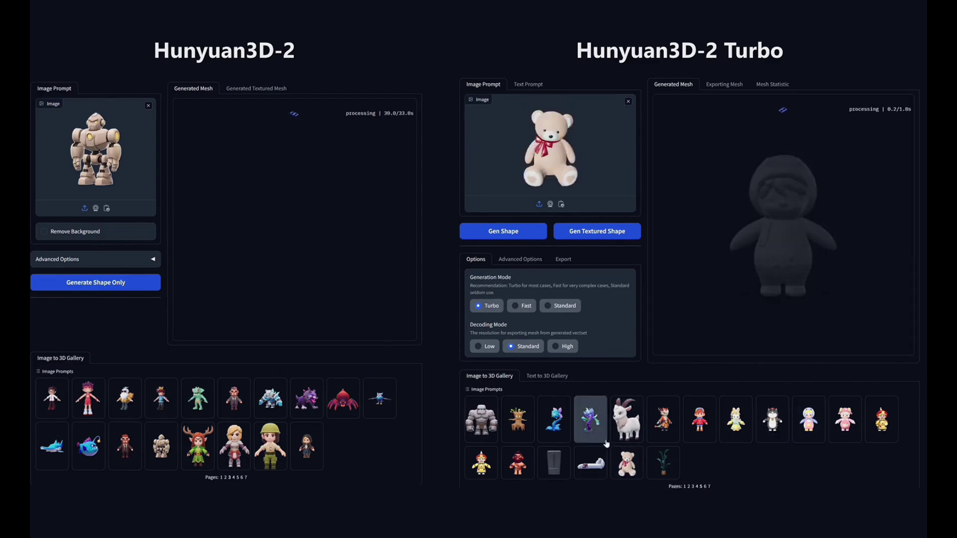
click(503, 231)
click(481, 419)
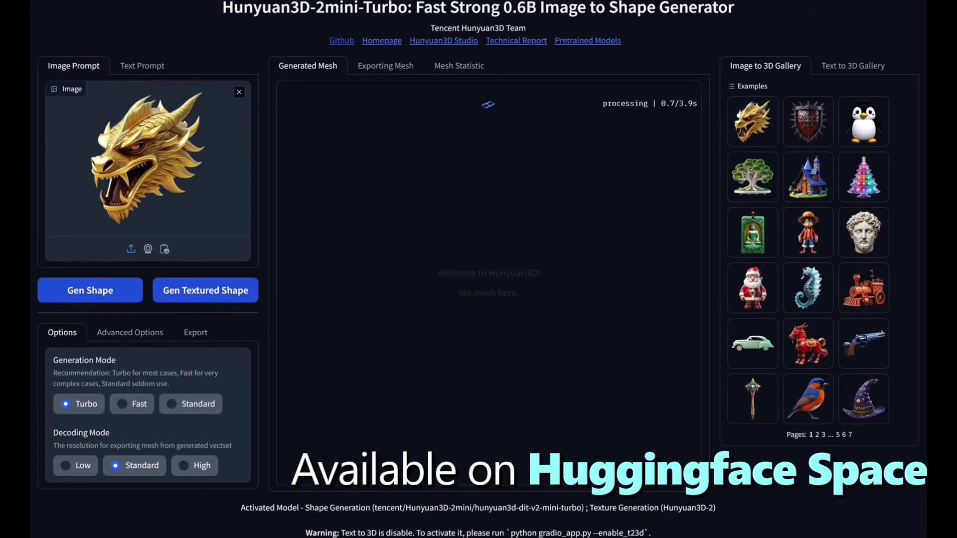
click(808, 288)
click(107, 289)
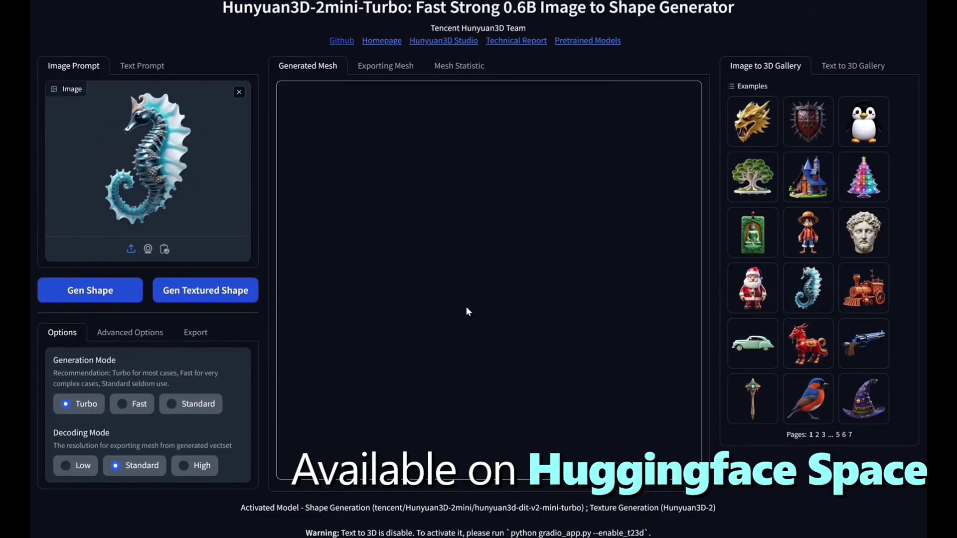
click(808, 232)
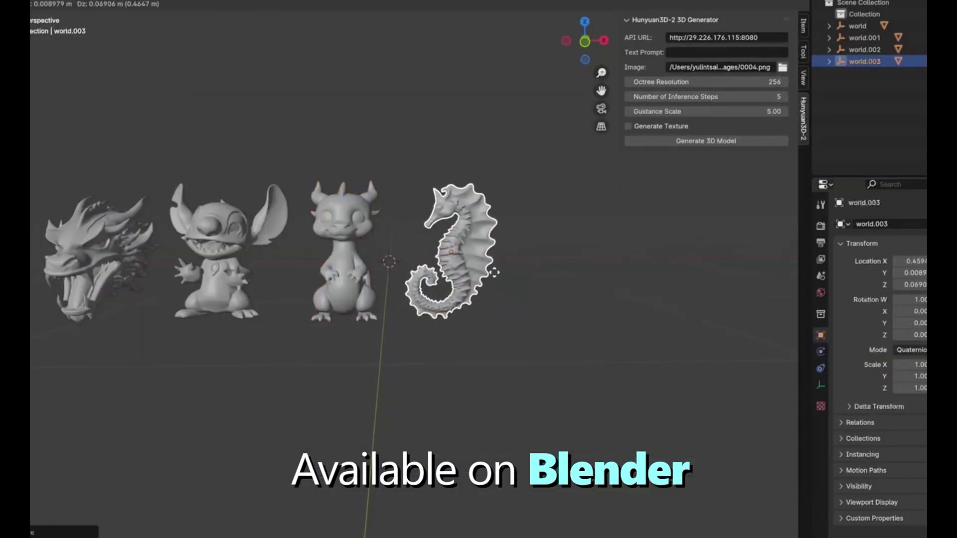
Load 0005.png as the input image and generate the boy 3D model from it
click(783, 66)
double_click(342, 256)
click(706, 141)
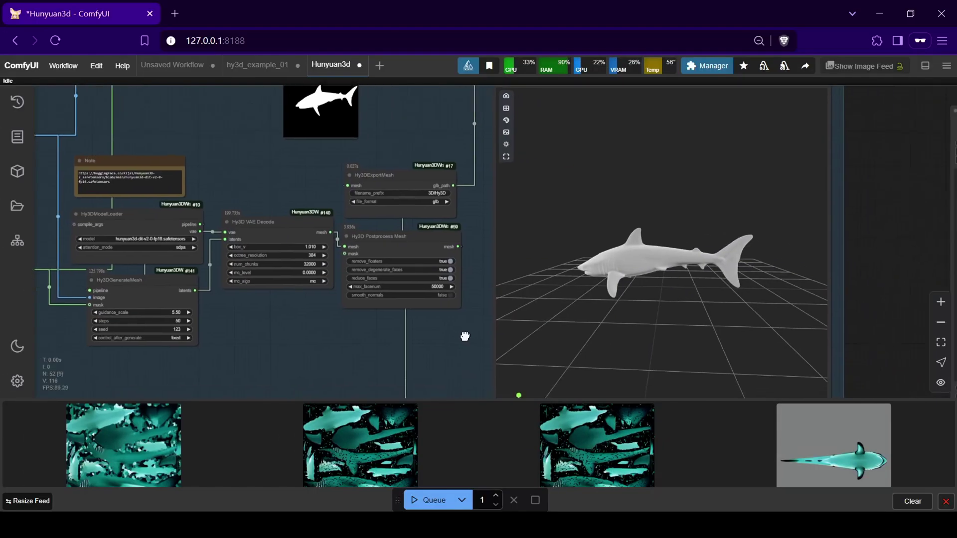
Orbit the untextured shark mesh in the 3D preview to view it from the side and above
drag(463, 335, 377, 313)
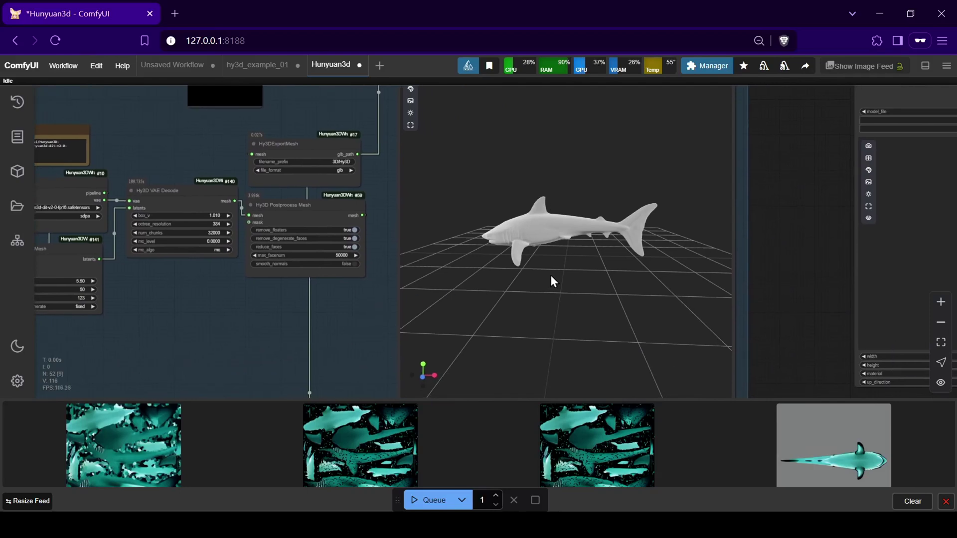
drag(551, 276, 627, 273)
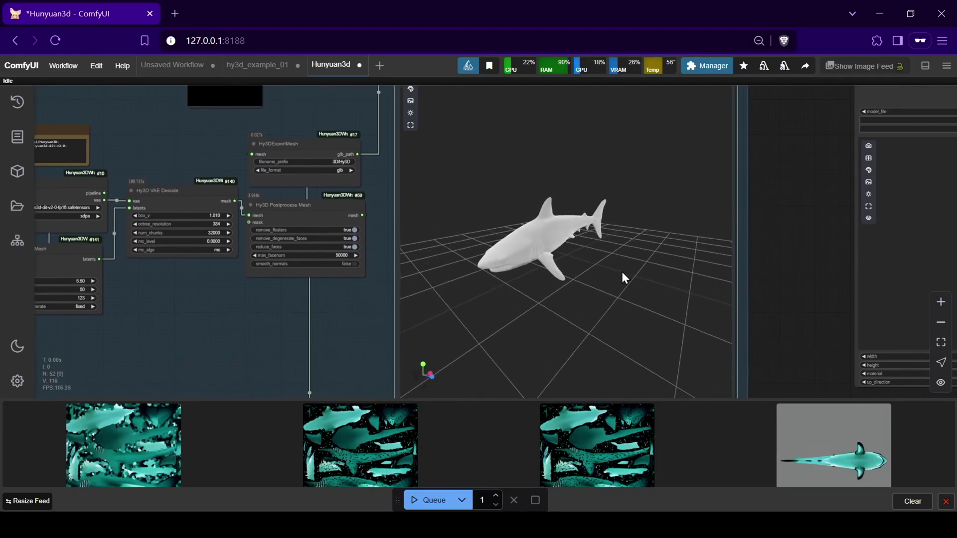
drag(551, 285, 459, 256)
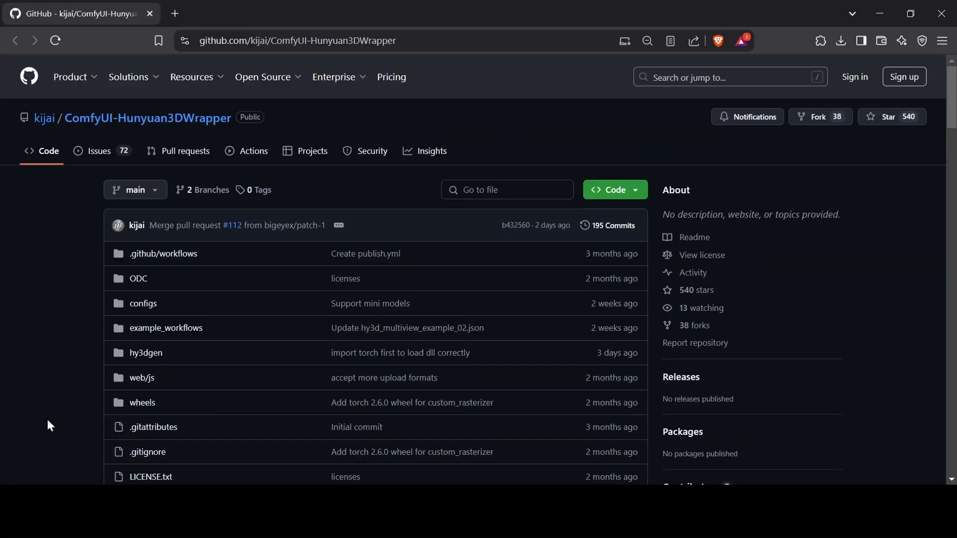
Scroll the ComfyUI-Hunyuan3DWrapper repository page down to the README
scroll(48, 421, down, 12)
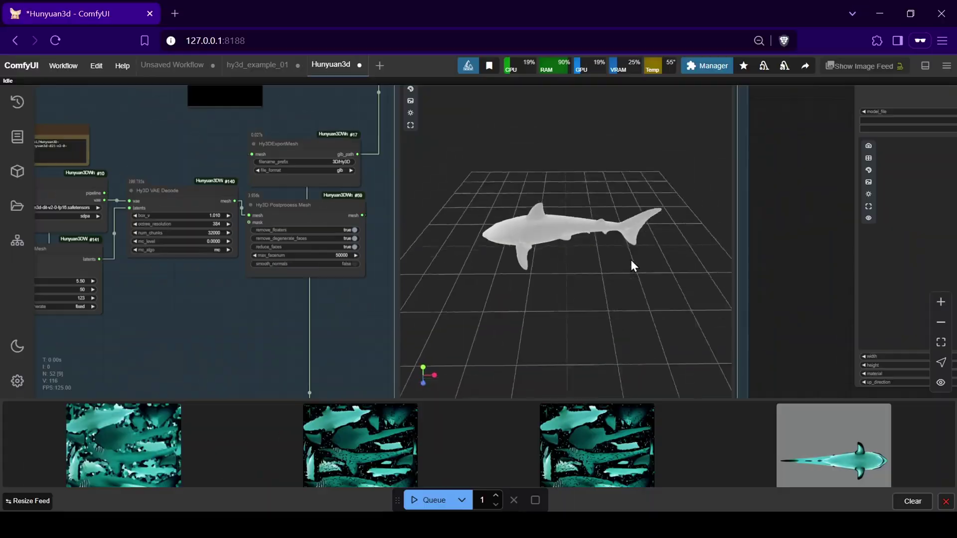
Pan and zoom across the purple texture-generation groups to the large Preview 3D node
scroll(794, 306, down, 2)
drag(790, 328, 782, 205)
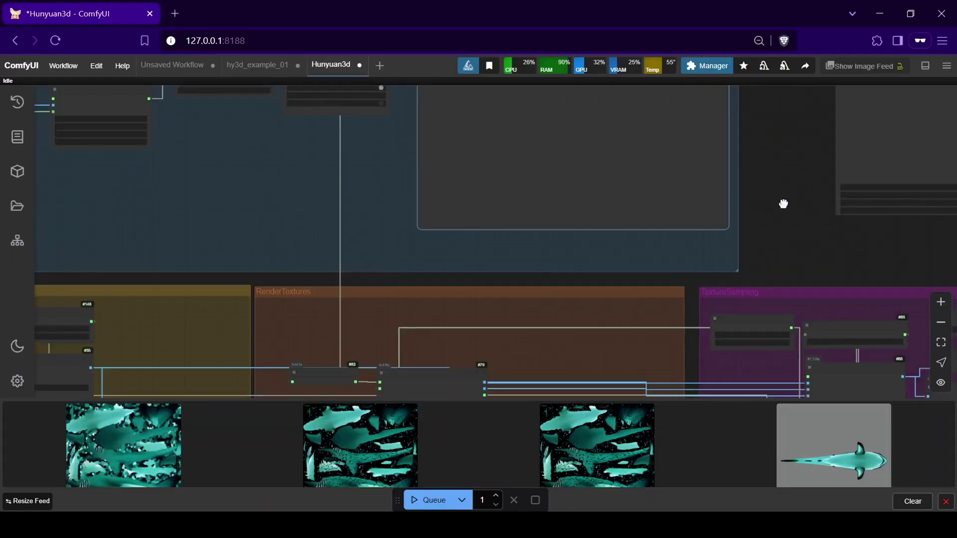
scroll(746, 237, down, 3)
drag(653, 276, 445, 214)
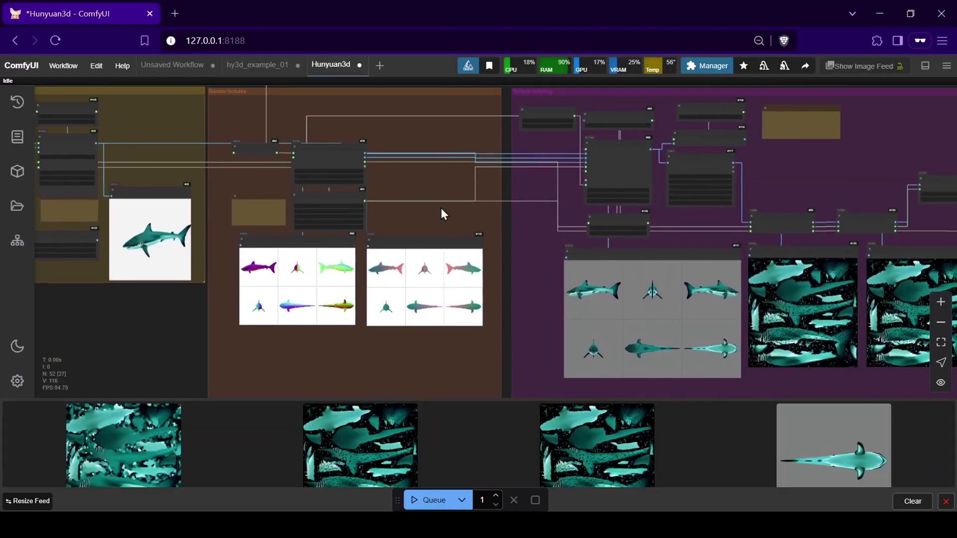
drag(851, 170, 508, 151)
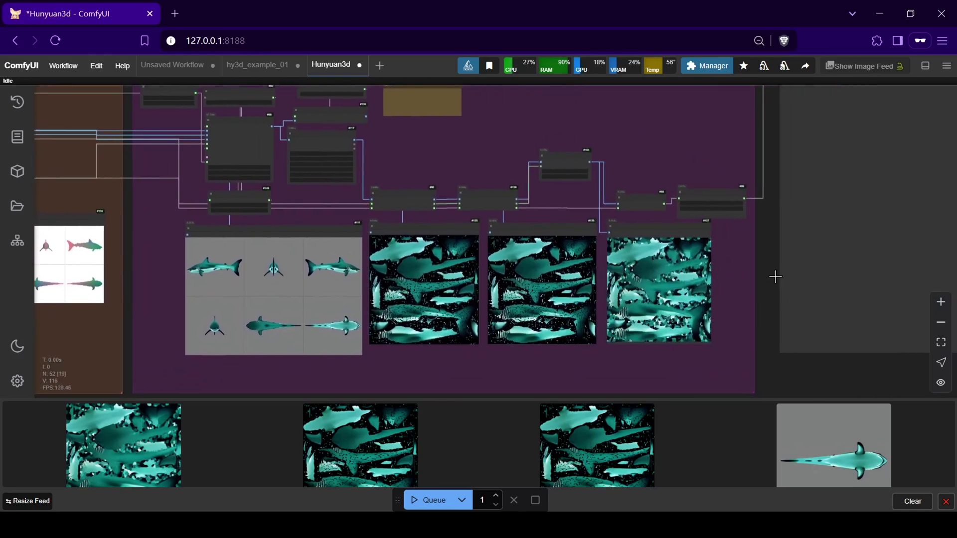
drag(773, 276, 459, 288)
Orbit the textured shark to front and three-quarter side views
scroll(585, 276, up, 4)
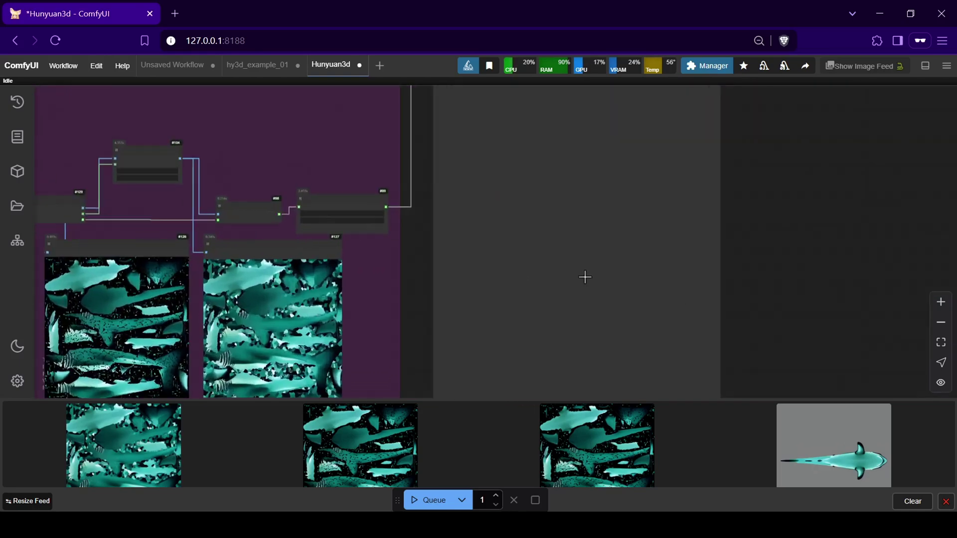
scroll(524, 284, up, 2)
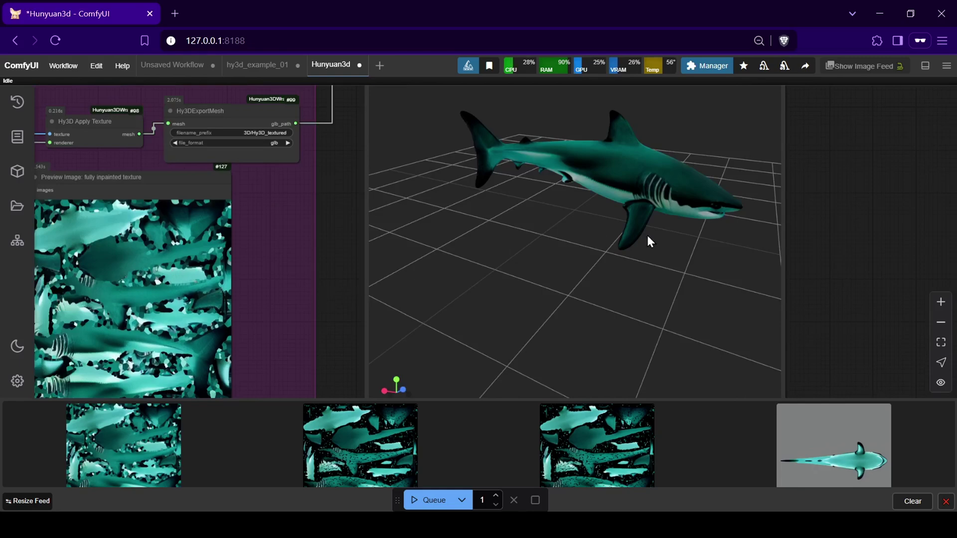
drag(648, 236, 590, 214)
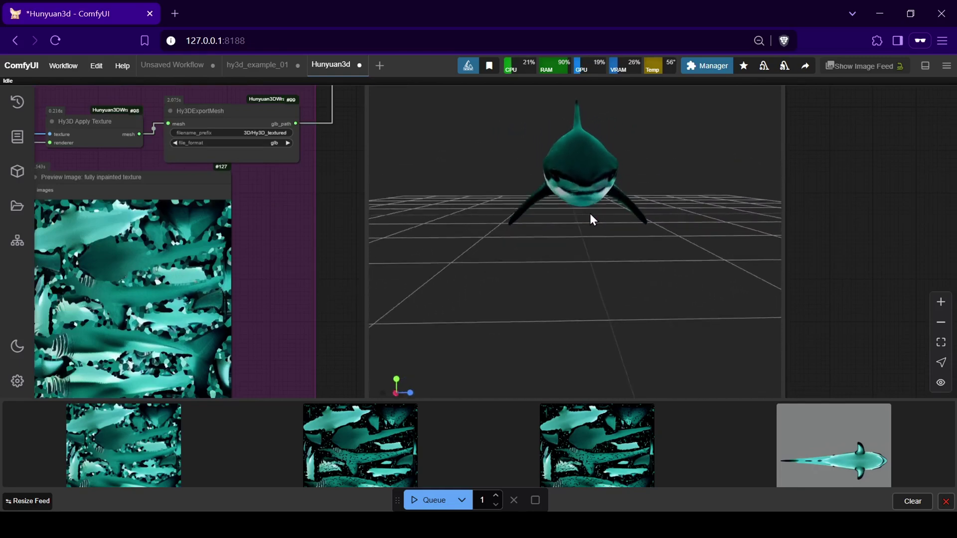
drag(693, 196, 498, 166)
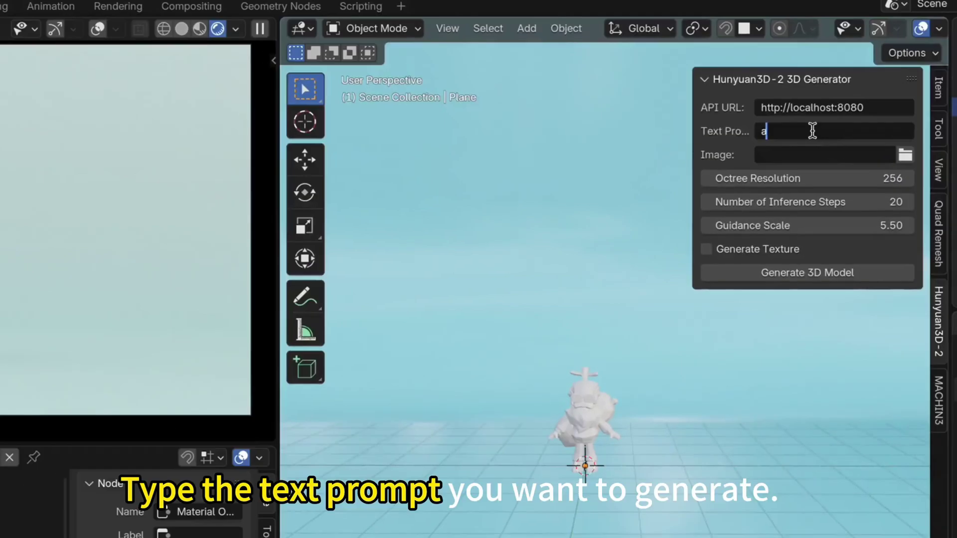
Generate a white desk mesh from the prompt 'desk', deselect it, then browse for an input image
text(desk)
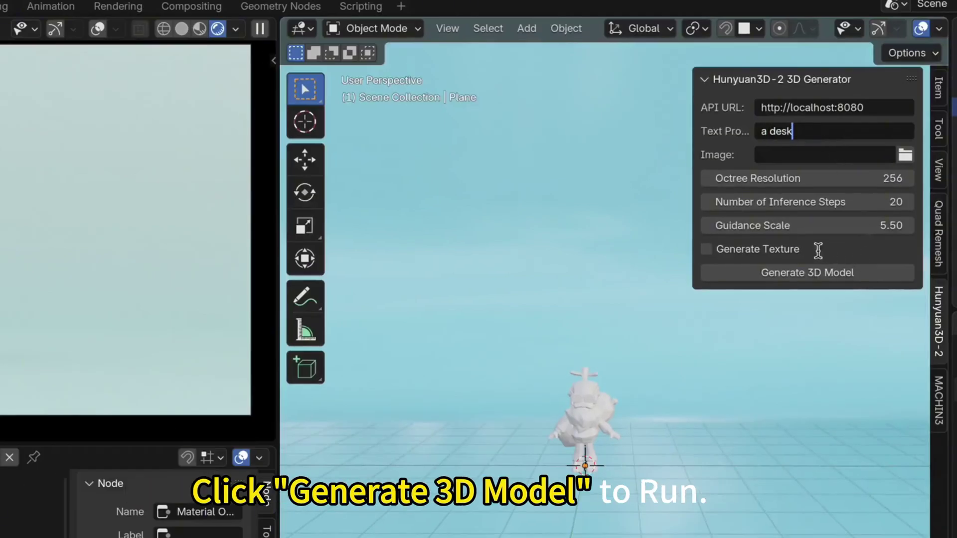
click(827, 273)
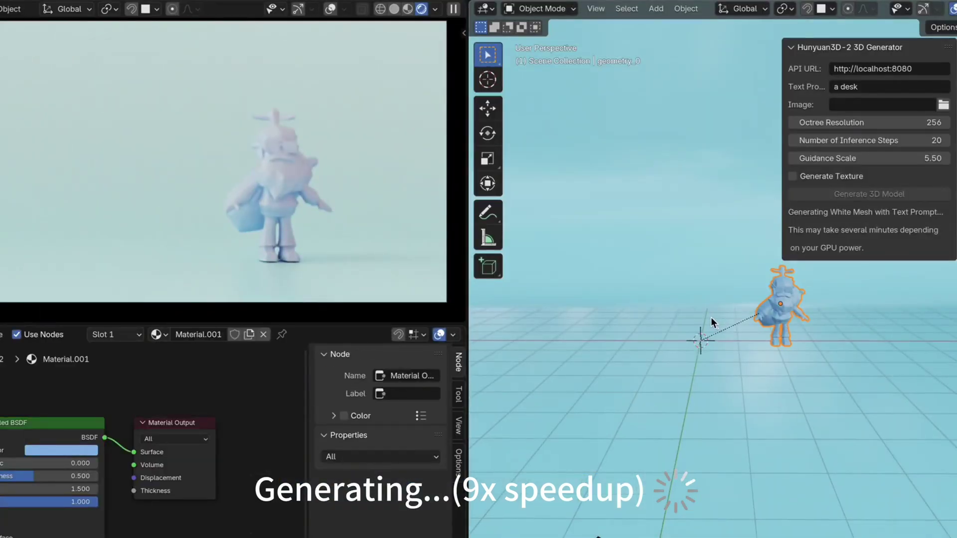
click(872, 273)
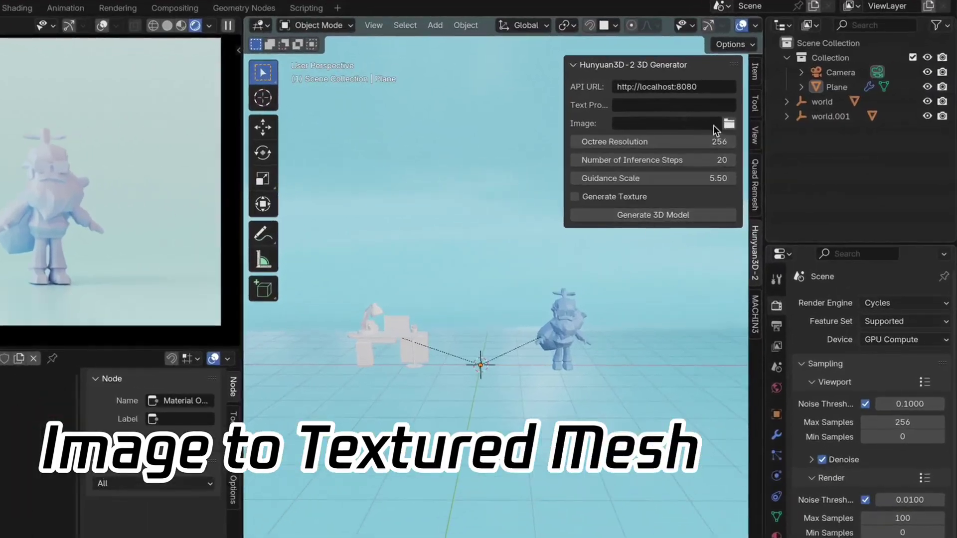
click(729, 124)
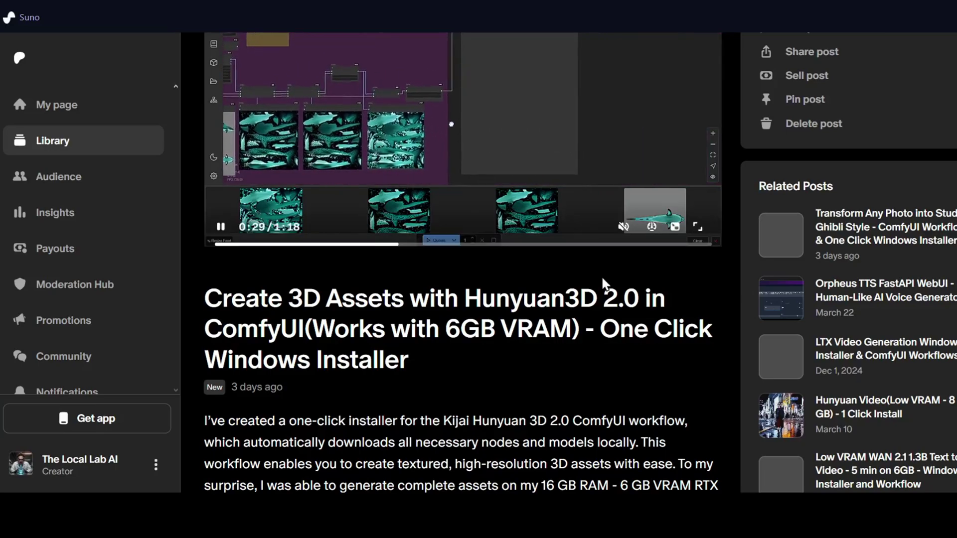
Scroll through the installer post and play its embedded demo video
scroll(607, 284, down, 5)
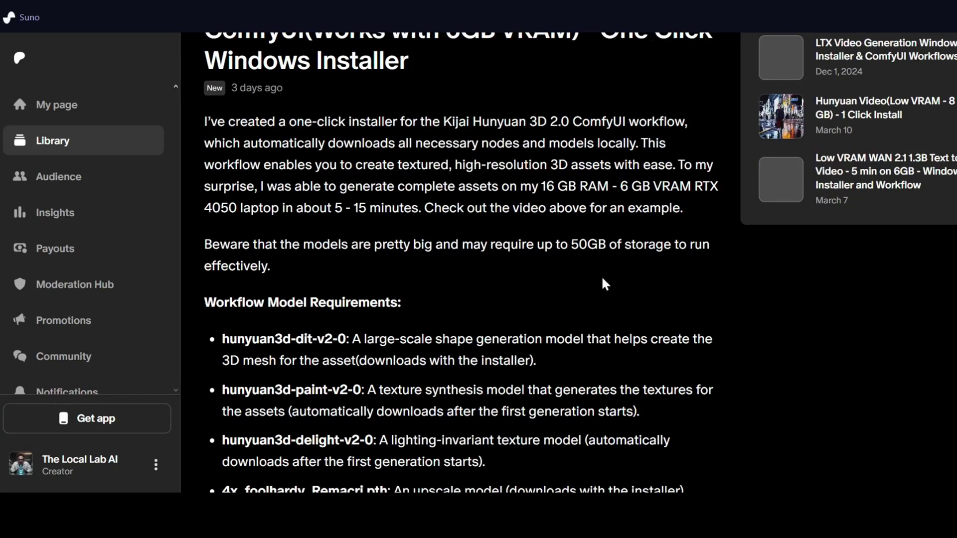
scroll(606, 285, down, 10)
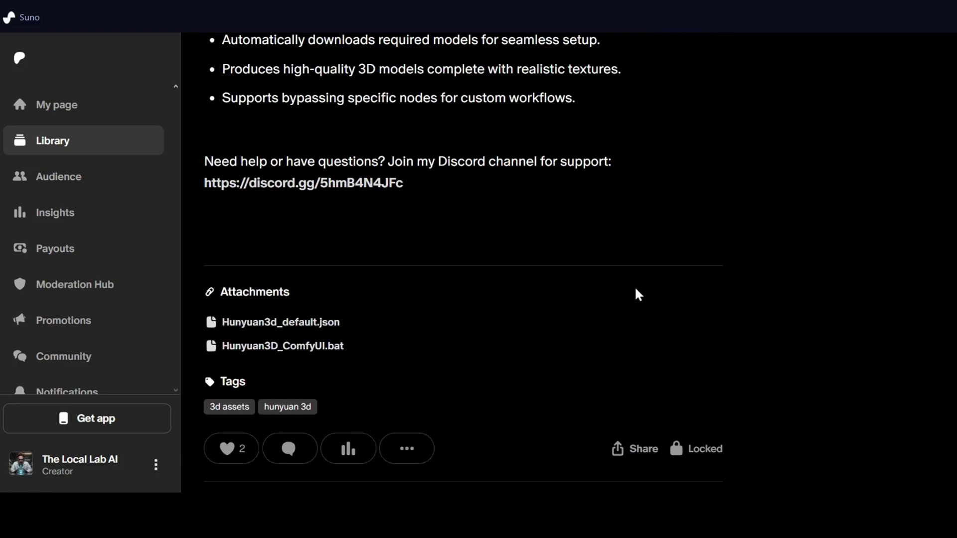
scroll(638, 295, up, 15)
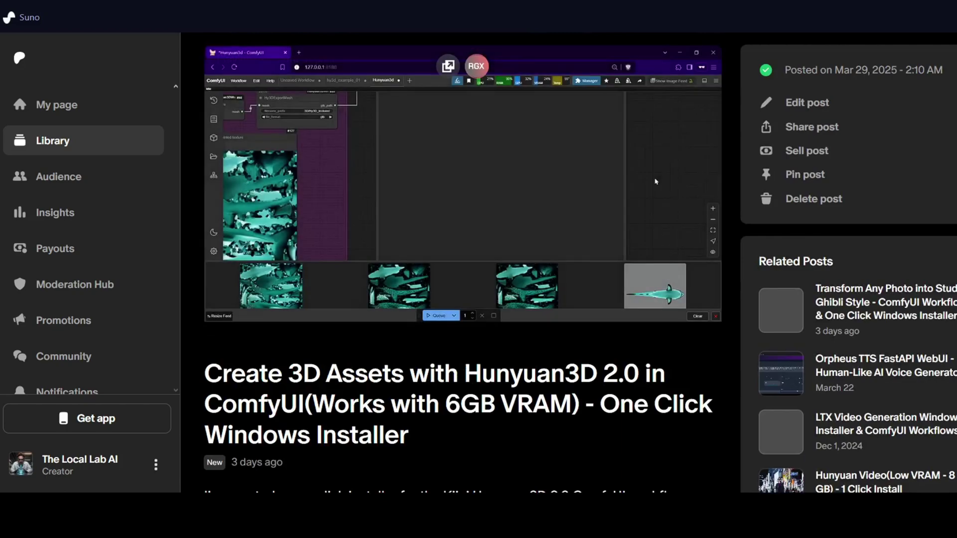
click(657, 182)
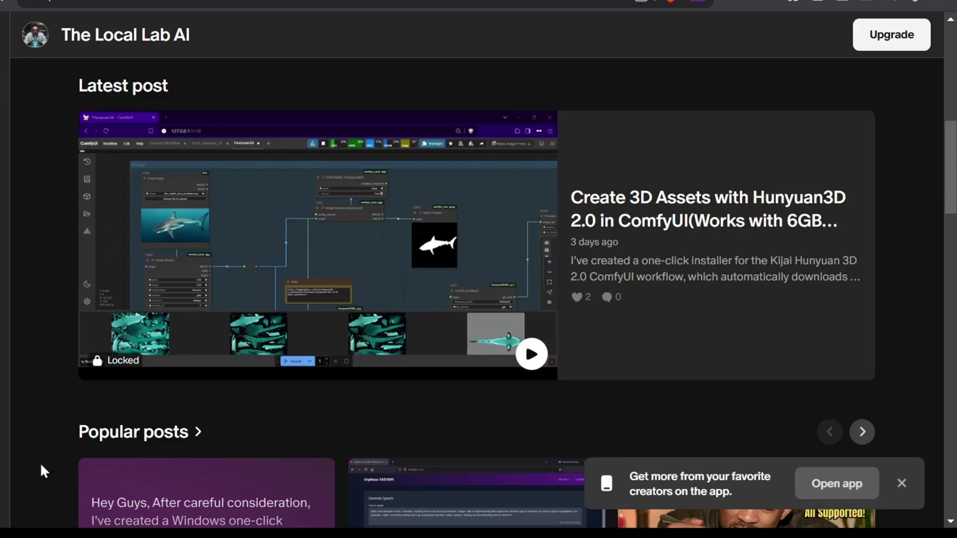
scroll(42, 471, down, 3)
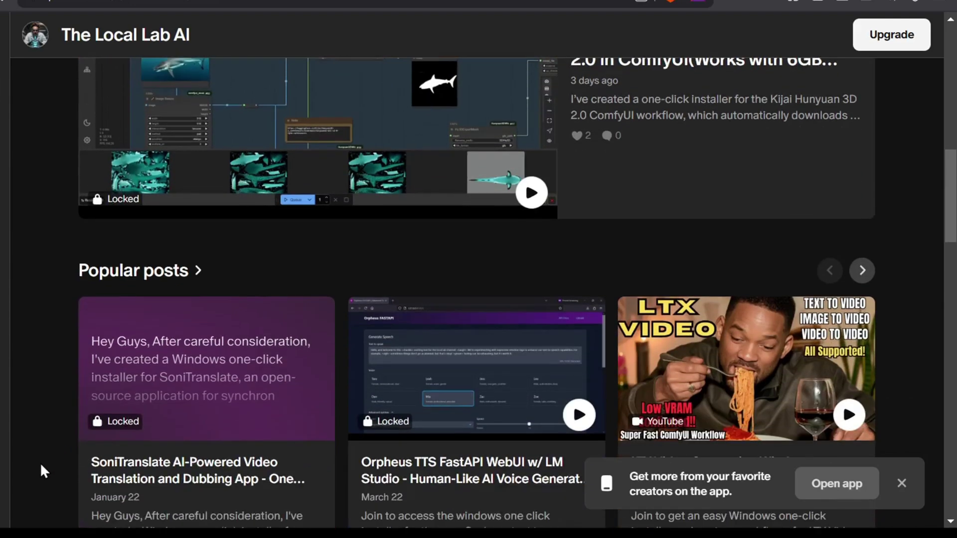
scroll(40, 463, down, 2)
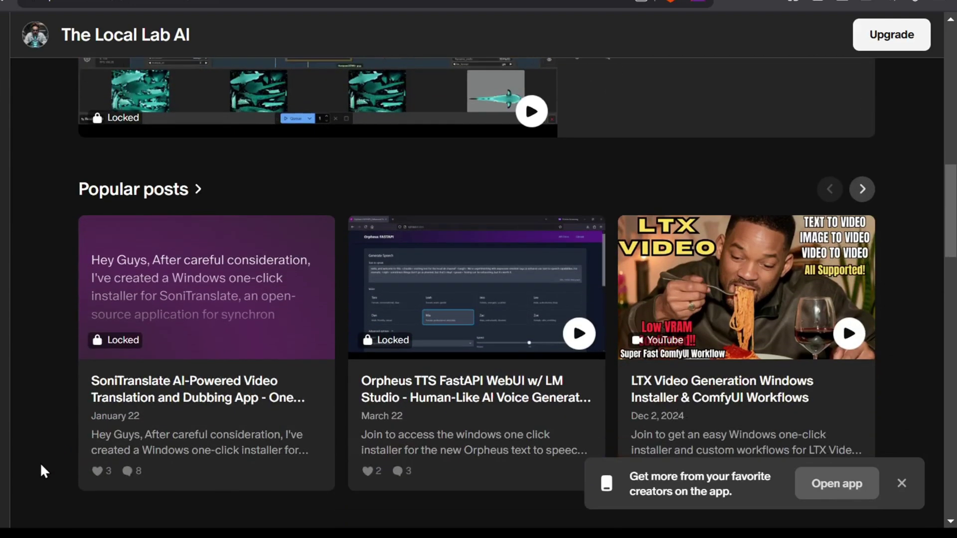
scroll(41, 469, down, 3)
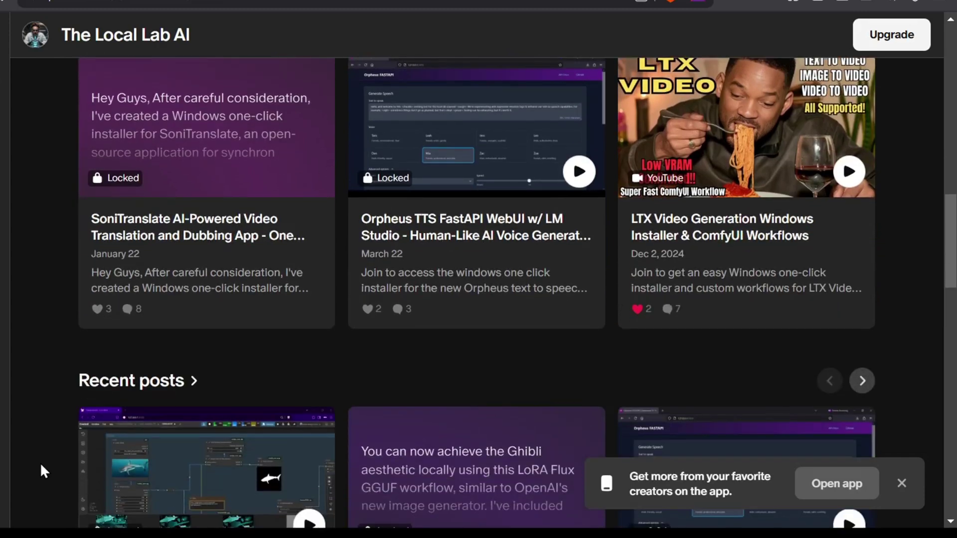
scroll(41, 469, down, 5)
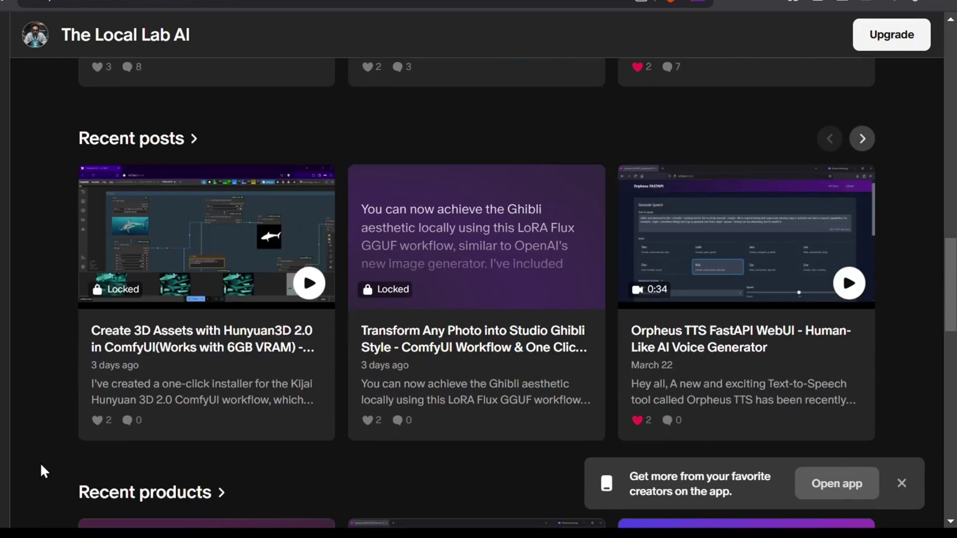
scroll(41, 471, down, 5)
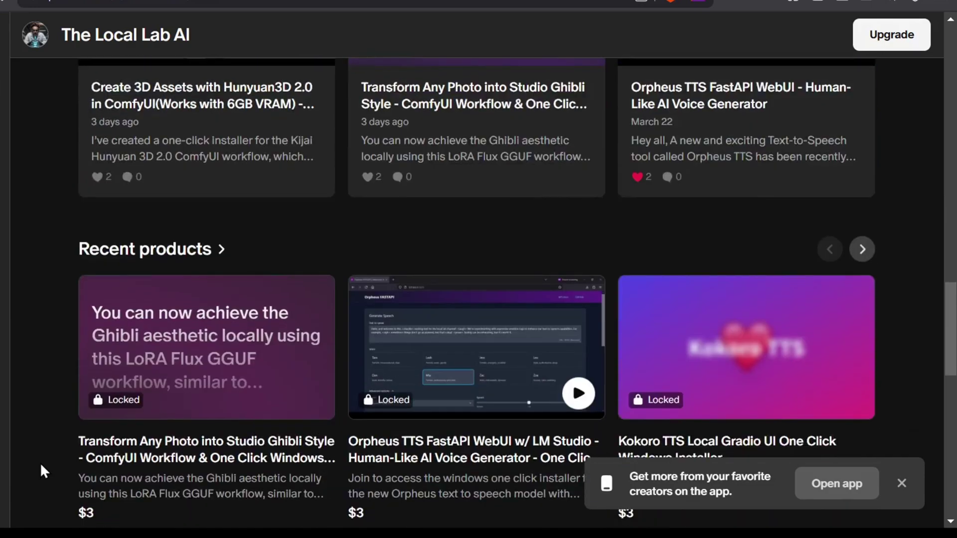
scroll(41, 468, down, 5)
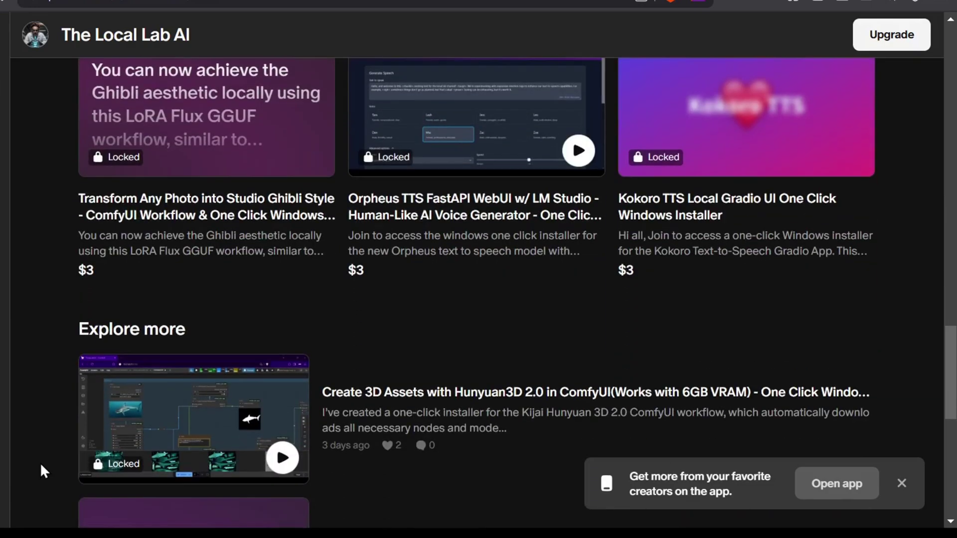
scroll(44, 471, down, 10)
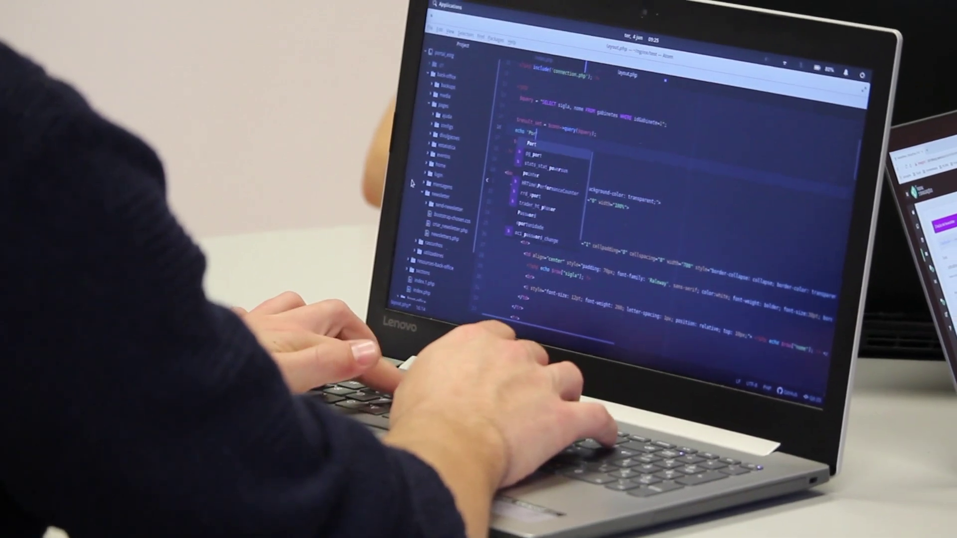
text(tal d)
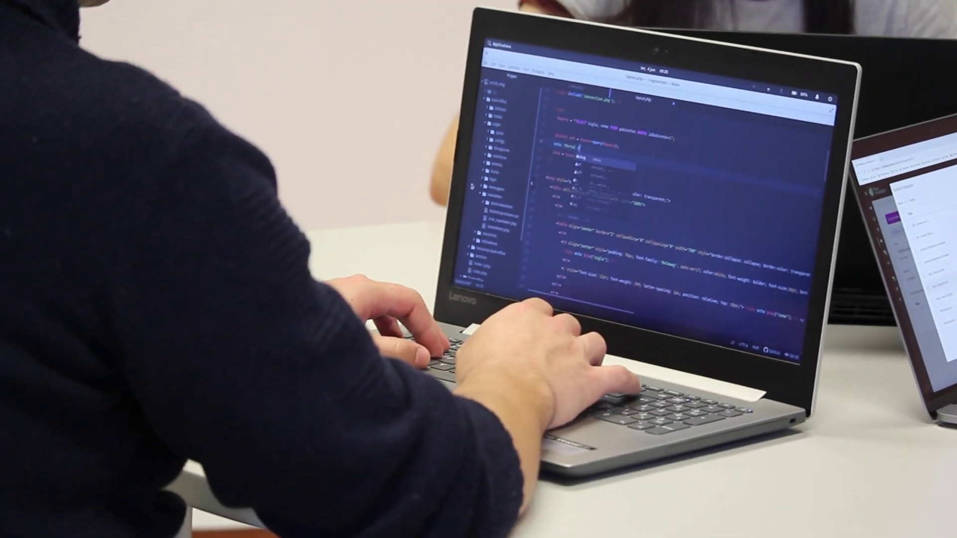
key(BackSpace)
key(BackSpace)
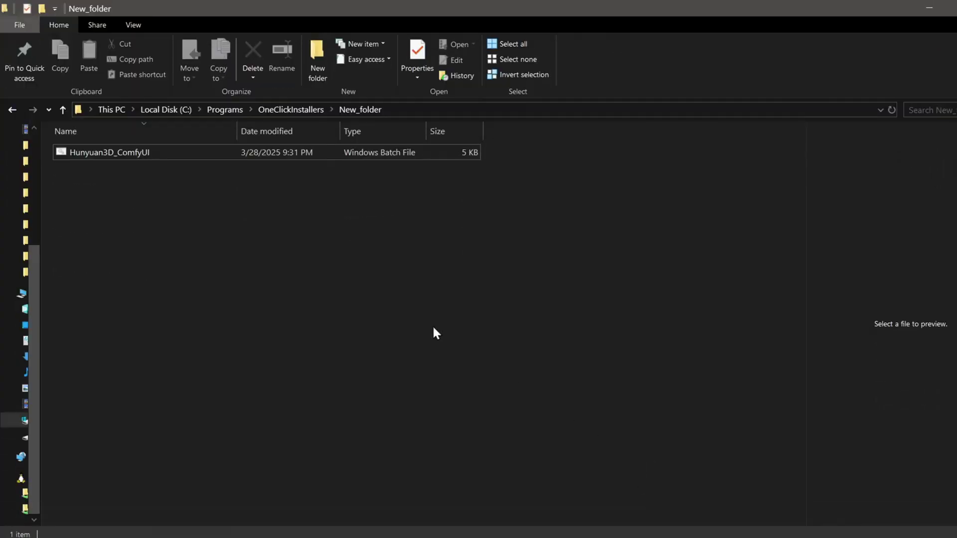
Run Hunyuan3D_ComfyUI.bat to completion, then launch ComfyUI with run_nvidia_gpu.bat
double_click(228, 153)
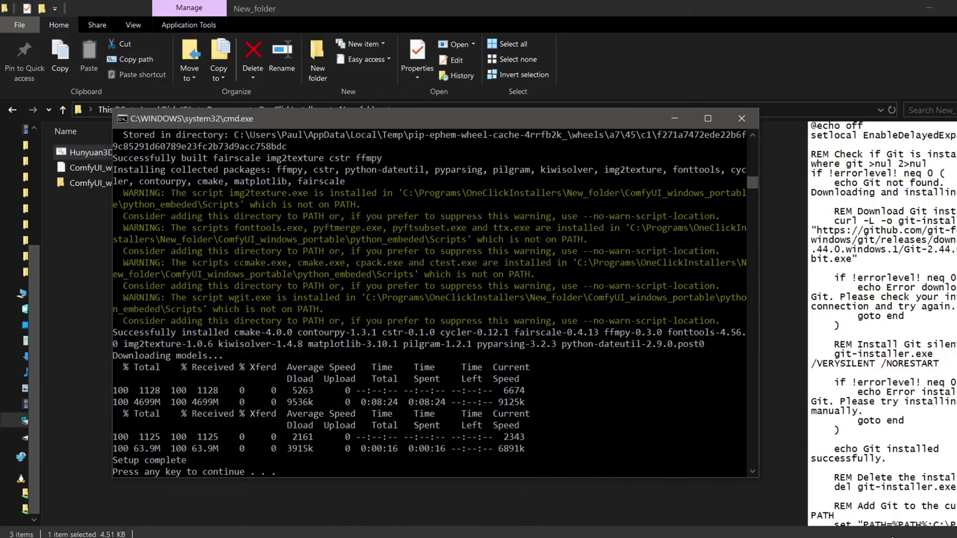
click(590, 437)
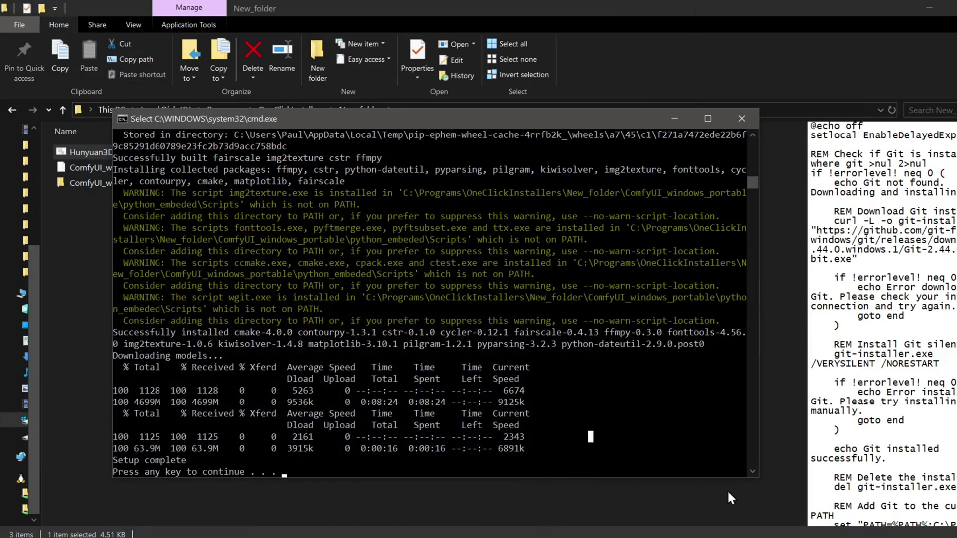
key(Return)
double_click(201, 184)
double_click(206, 154)
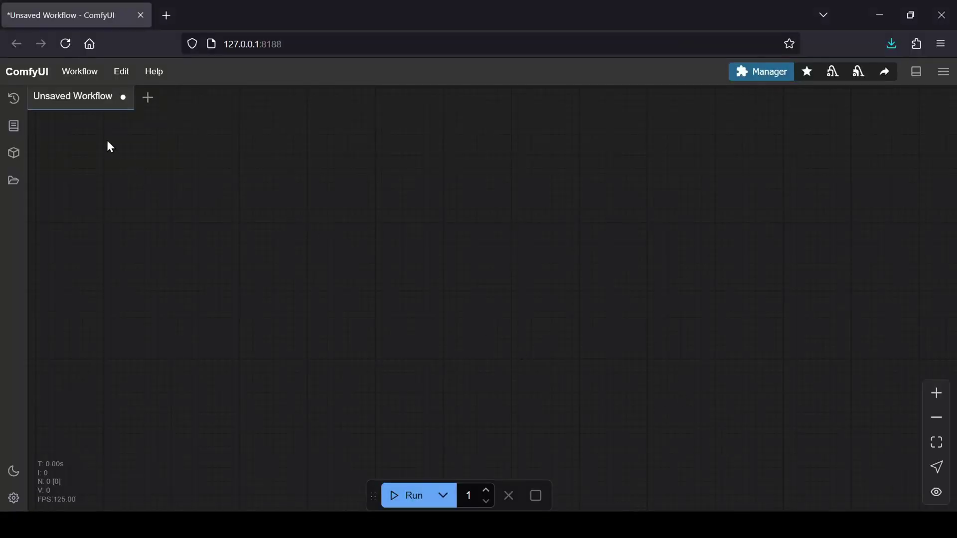
Load the Hunyuan3d_default workflow and pan and zoom across its coloured node groups
click(80, 71)
click(95, 122)
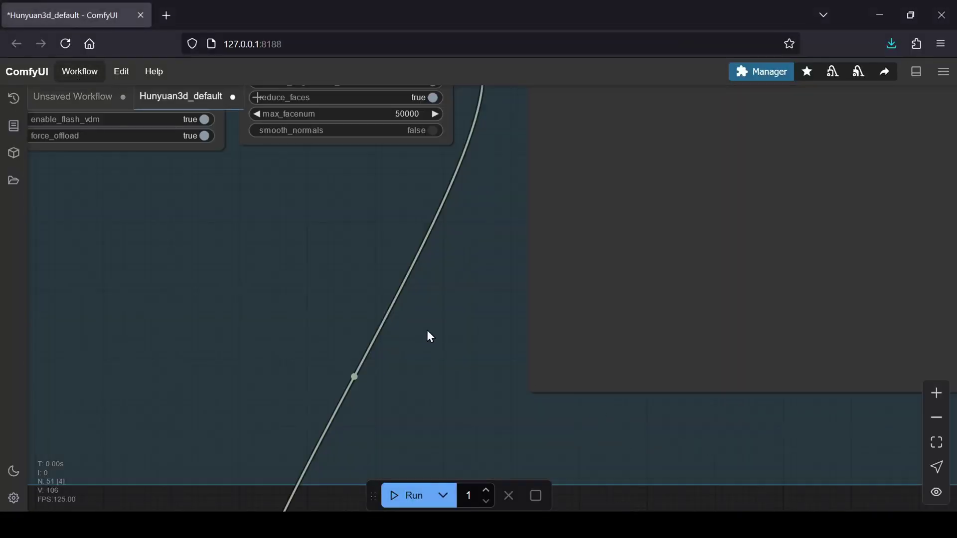
scroll(430, 337, down, 12)
drag(387, 387, 179, 334)
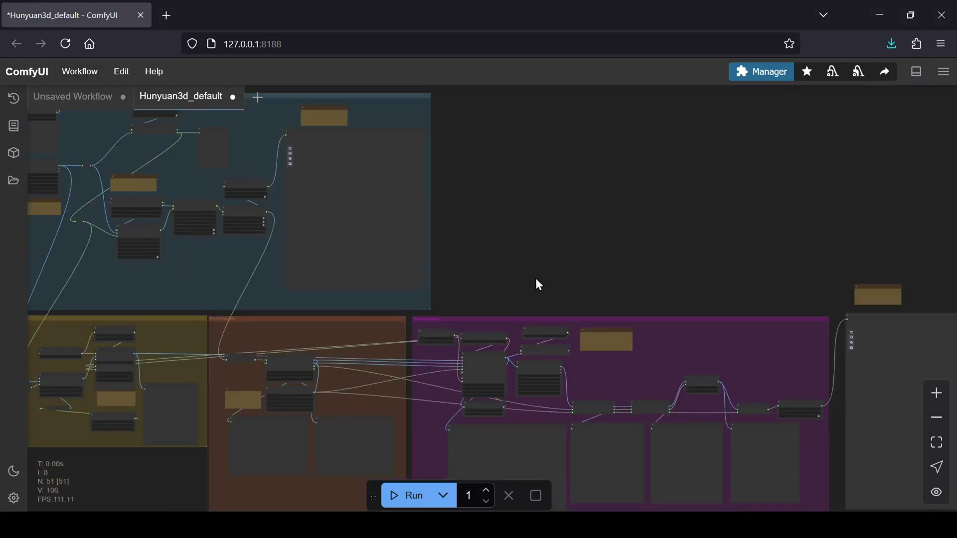
scroll(539, 284, down, 5)
drag(279, 272, 549, 314)
scroll(334, 275, up, 8)
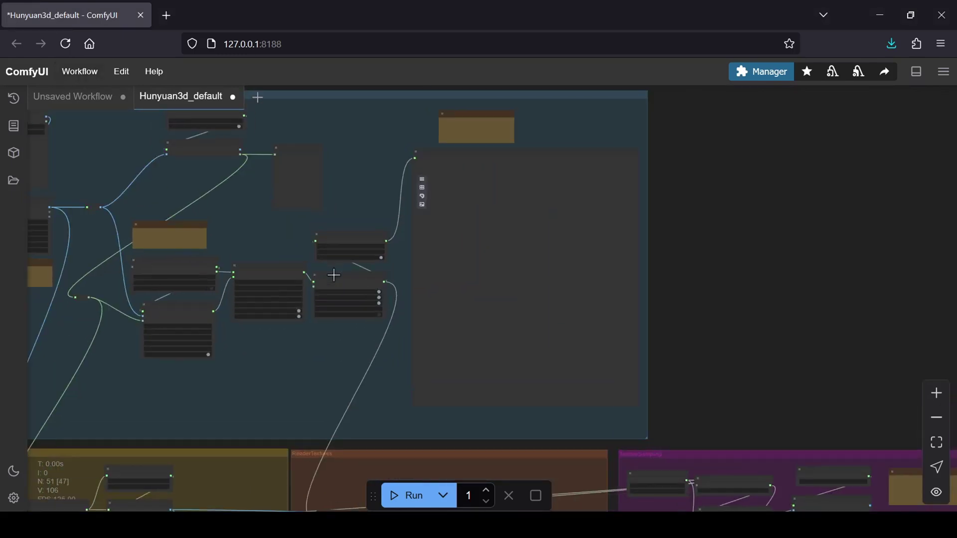
scroll(334, 276, up, 2)
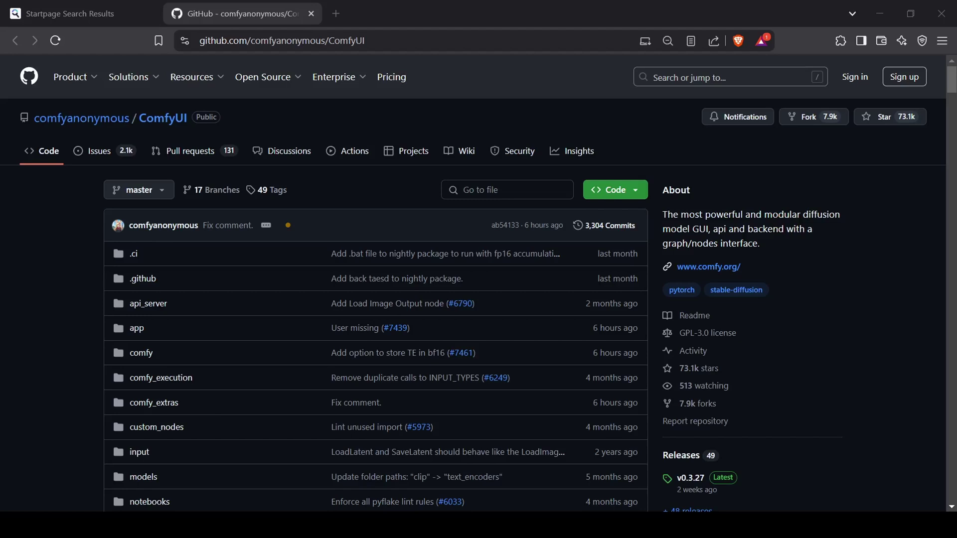
Open the ComfyUI v0.3.27 release from the repo page and scroll to its Assets
click(572, 21)
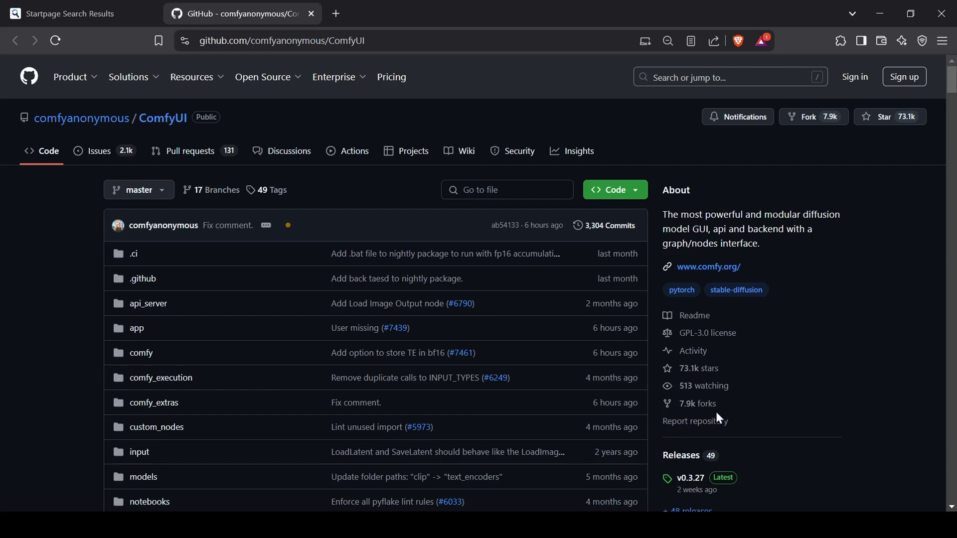
scroll(716, 412, down, 3)
scroll(718, 418, down, 2)
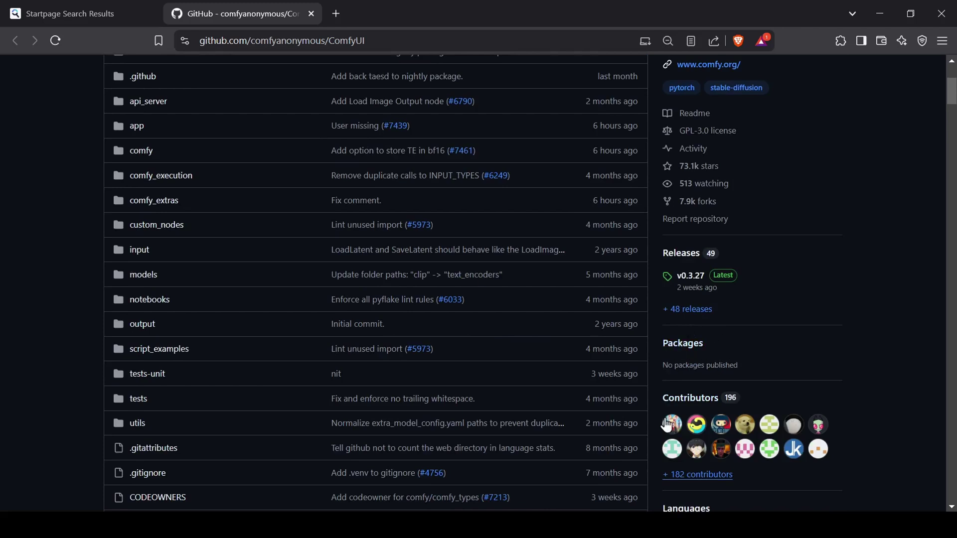
scroll(681, 412, down, 3)
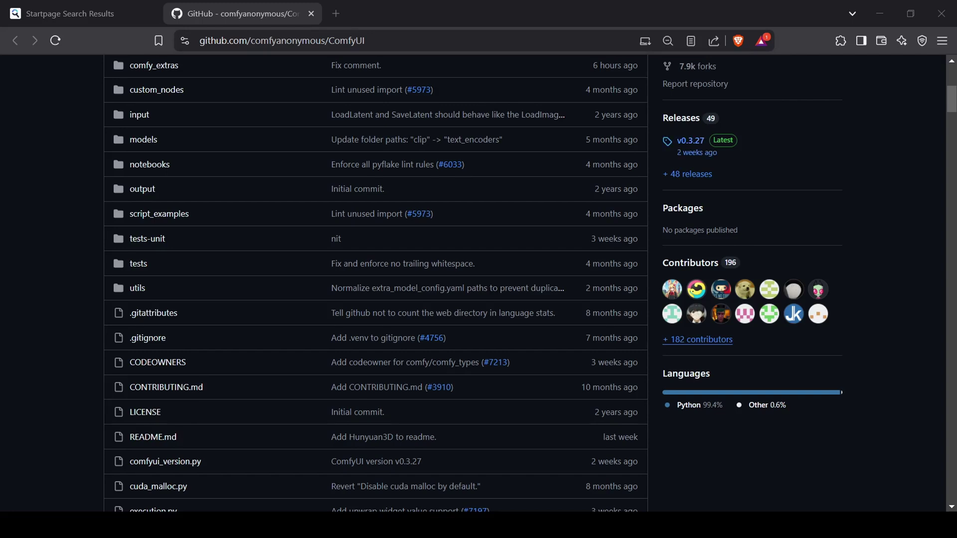
click(691, 141)
scroll(606, 227, down, 13)
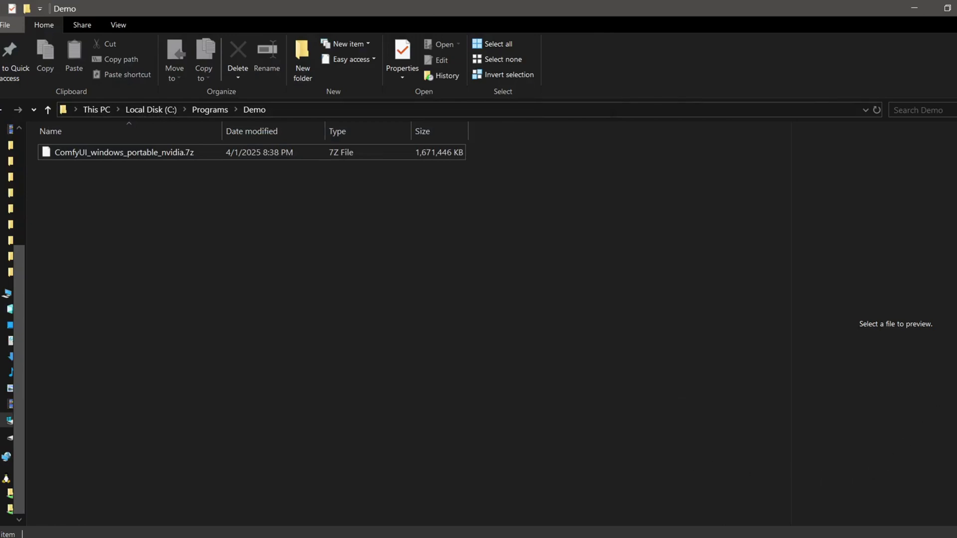
Extract the ComfyUI portable archive into the Demo folder
right_click(311, 152)
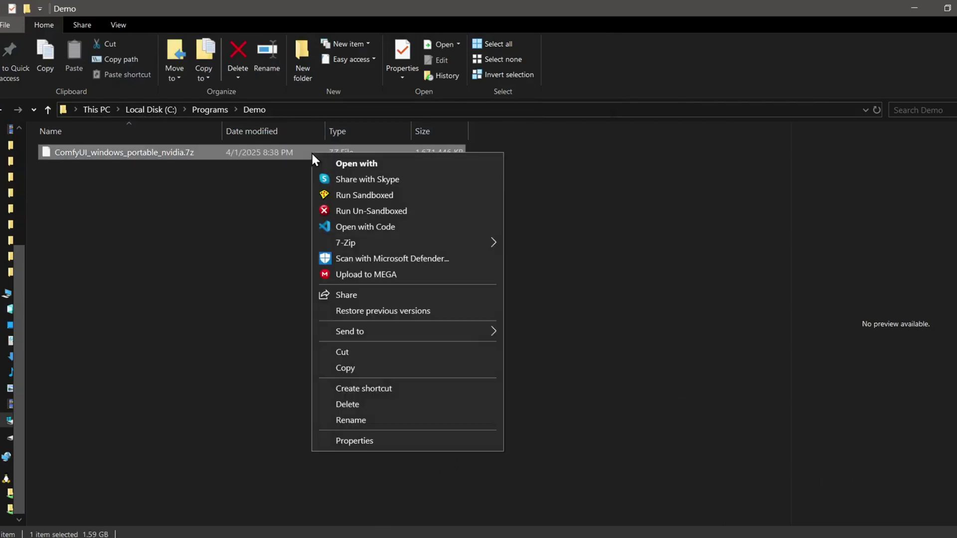
mouse_move(365, 242)
click(555, 276)
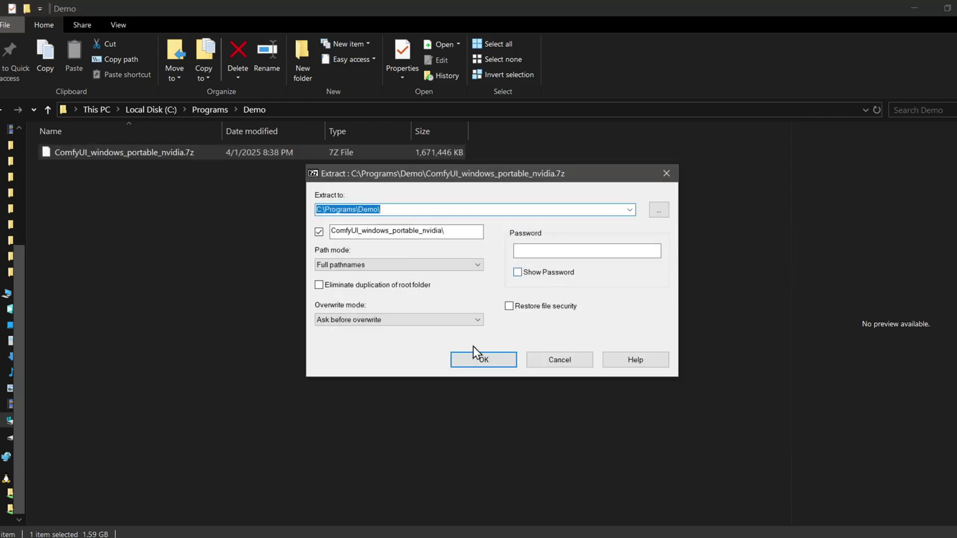
click(476, 355)
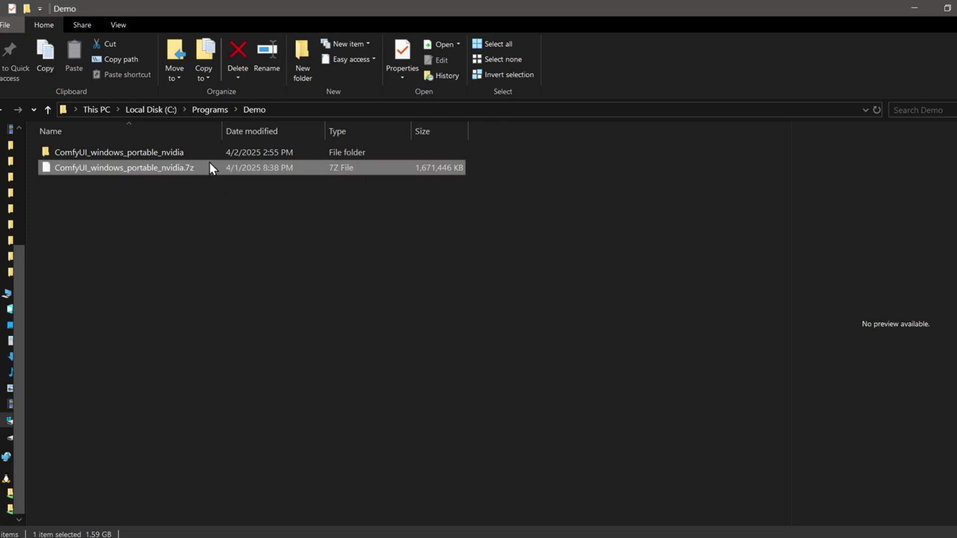
Go through ComfyUI_windows_portable_nvidia, ComfyUI_windows_portable and ComfyUI into custom_nodes
double_click(208, 157)
double_click(208, 156)
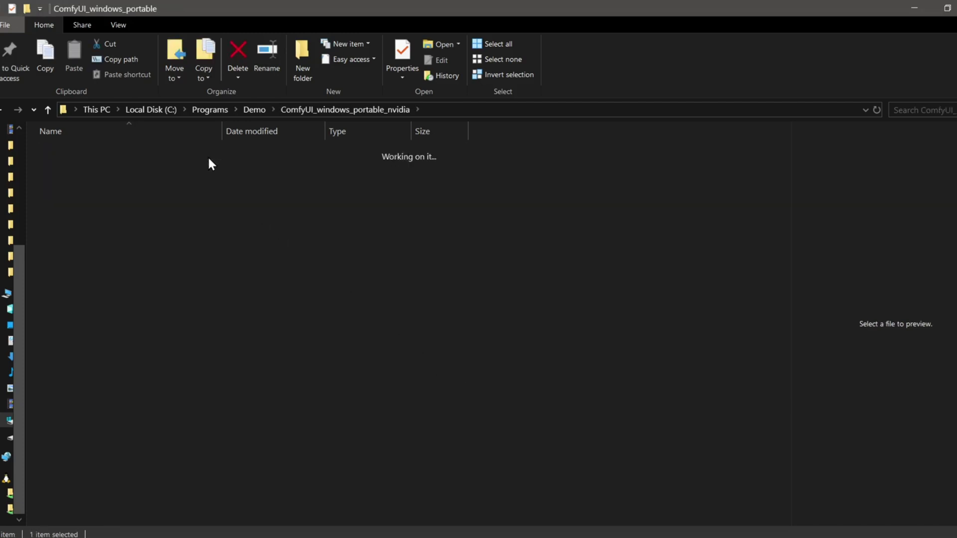
double_click(207, 156)
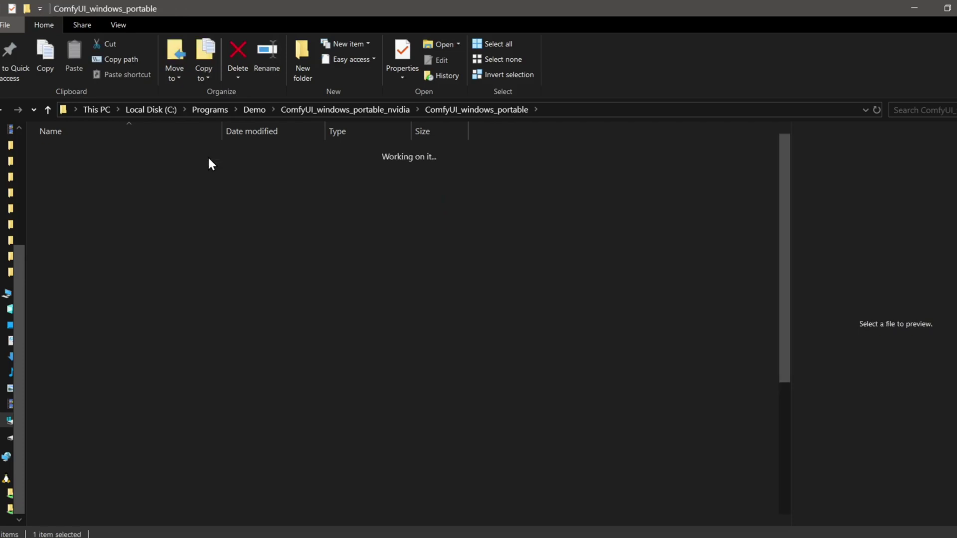
double_click(198, 275)
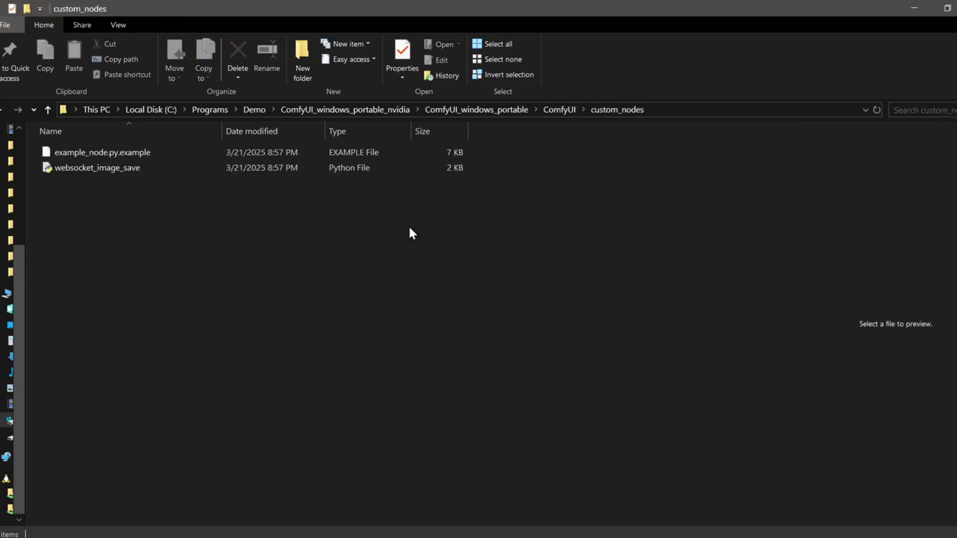
Open a command prompt in custom_nodes and git clone ComfyUI-Manager from its GitHub URL
click(662, 109)
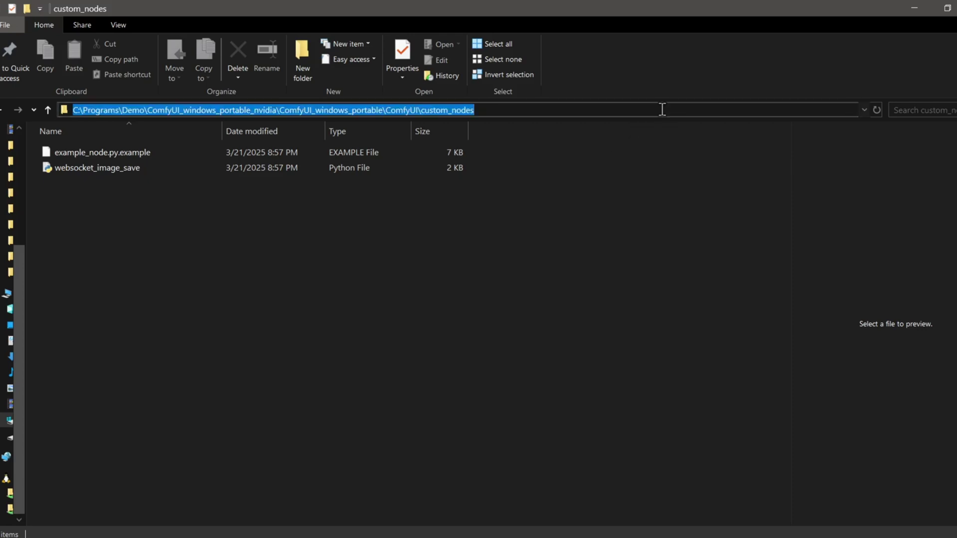
text(cmd)
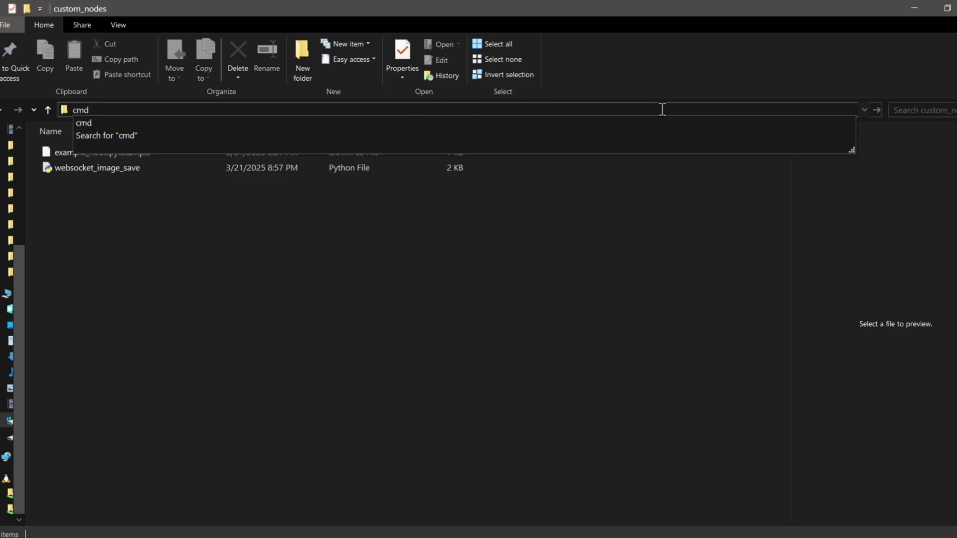
key(Return)
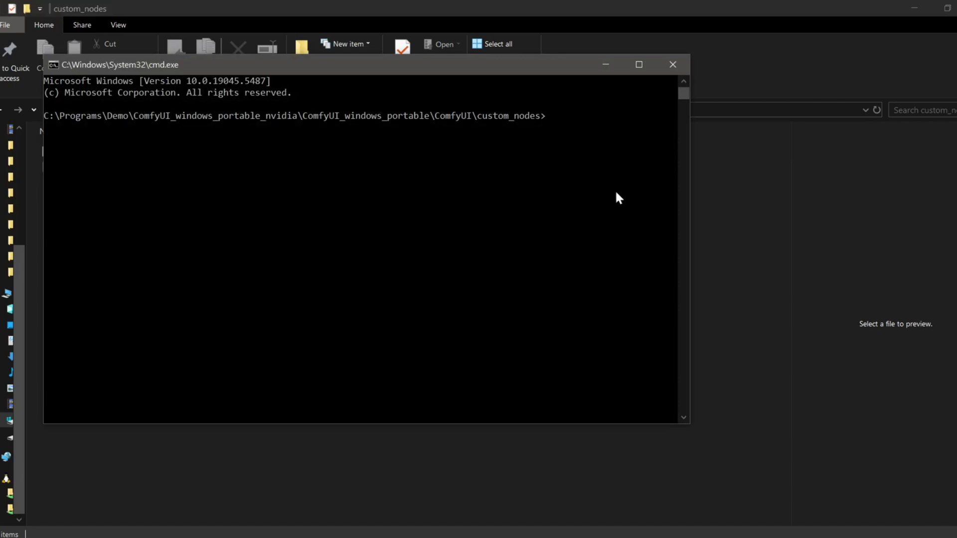
text(git clone)
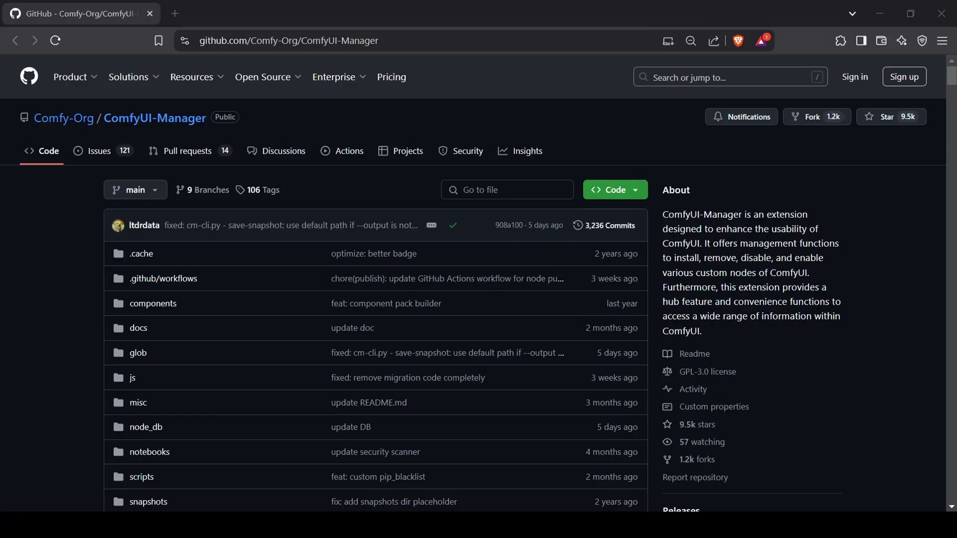
click(626, 191)
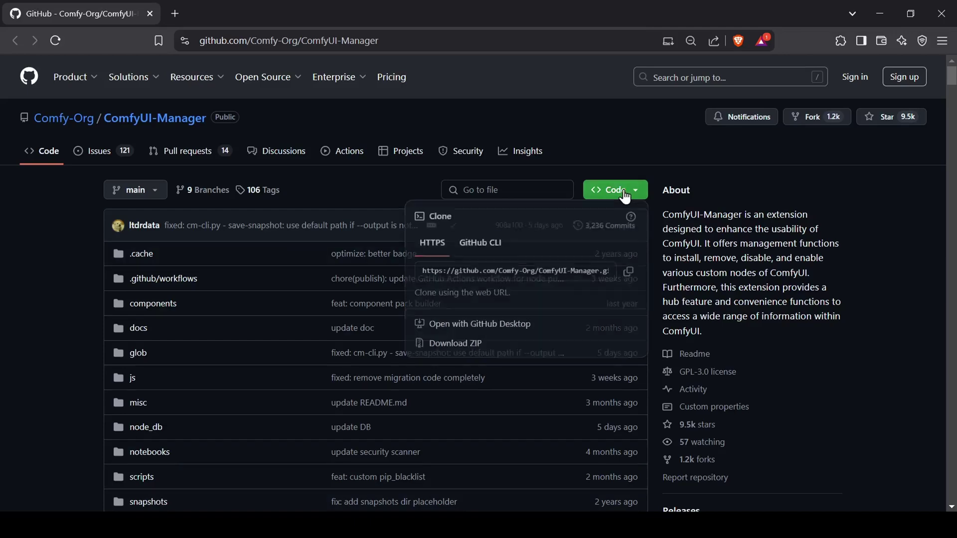
click(629, 273)
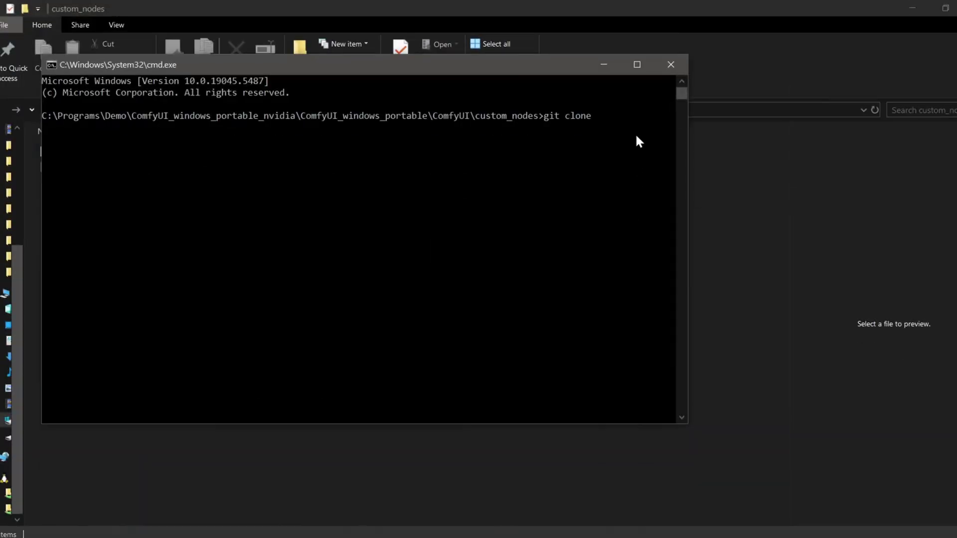
key(ctrl+v)
key(Return)
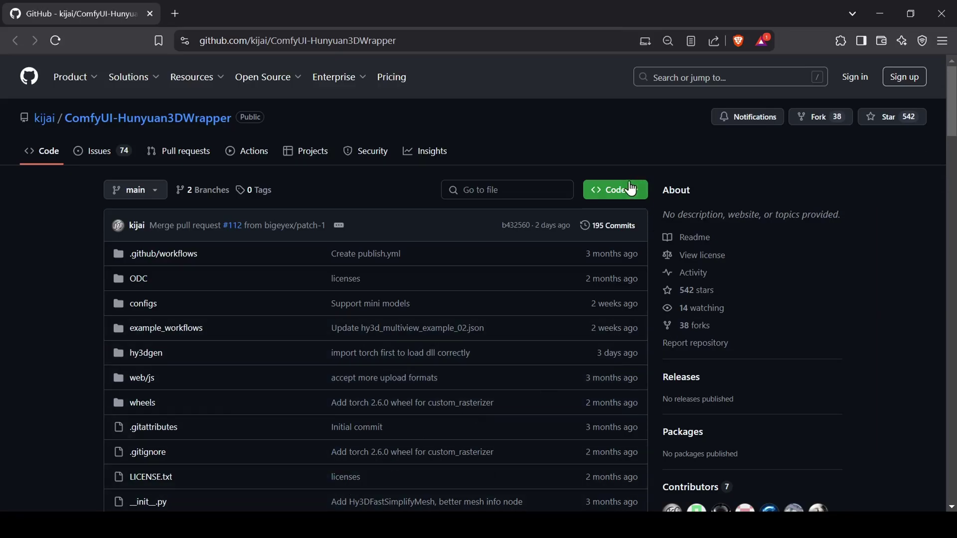
Git clone ComfyUI-Hunyuan3DWrapper from its GitHub URL into custom_nodes
click(631, 189)
click(628, 273)
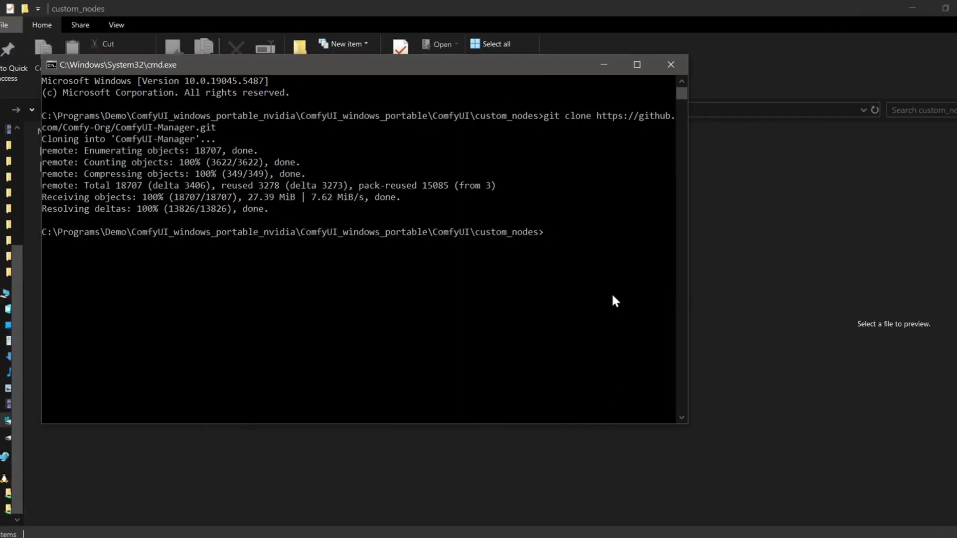
text(git clone)
key(ctrl+v)
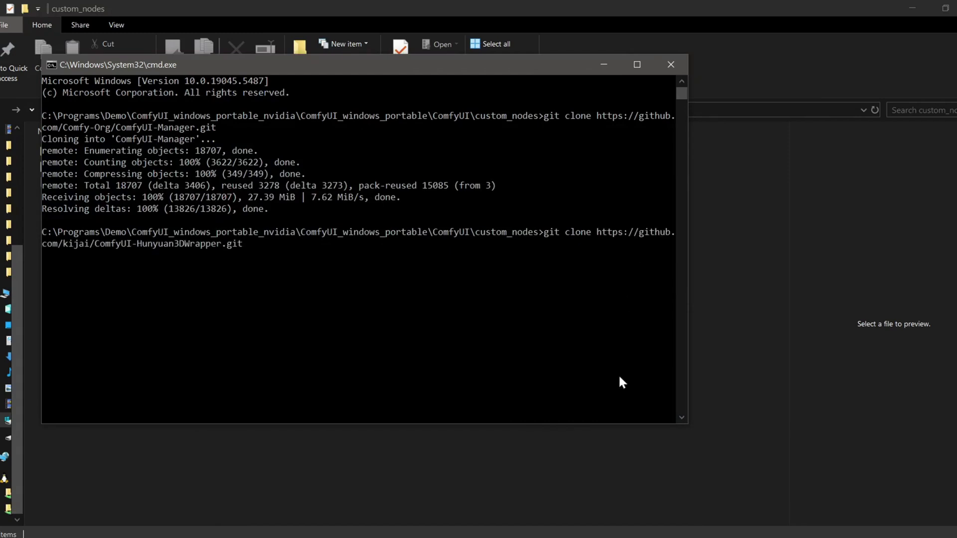
key(Return)
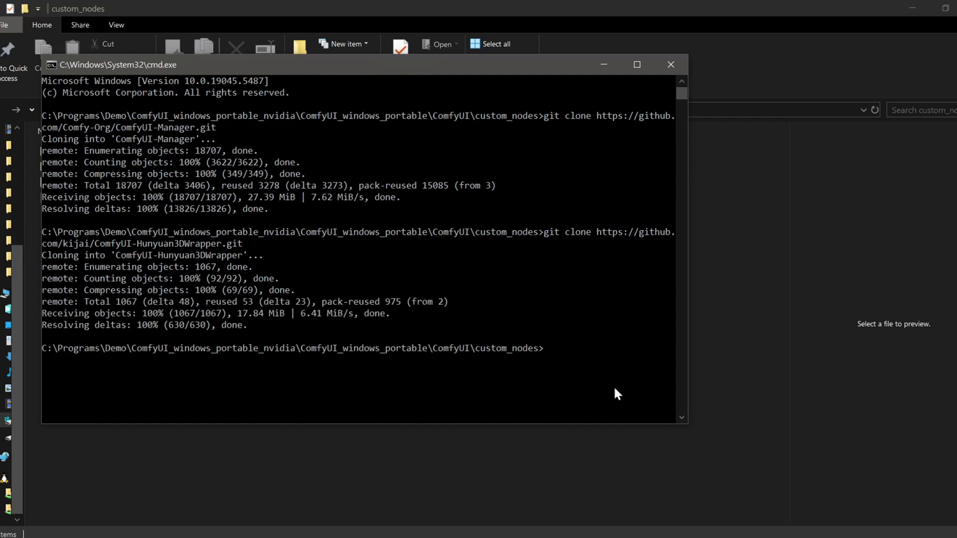
drag(534, 68, 484, 74)
Close the old console and open a new command prompt in ComfyUI_windows_portable
click(618, 65)
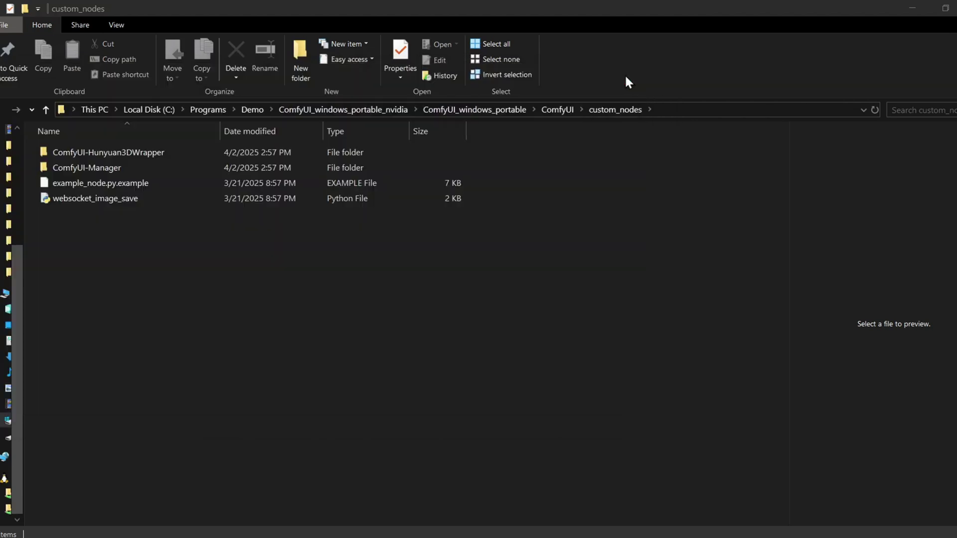
click(486, 109)
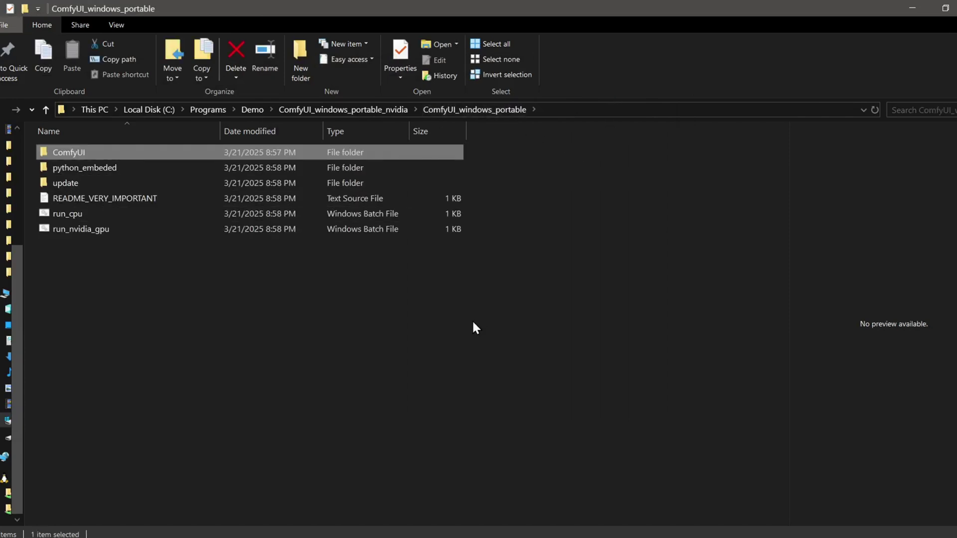
click(583, 109)
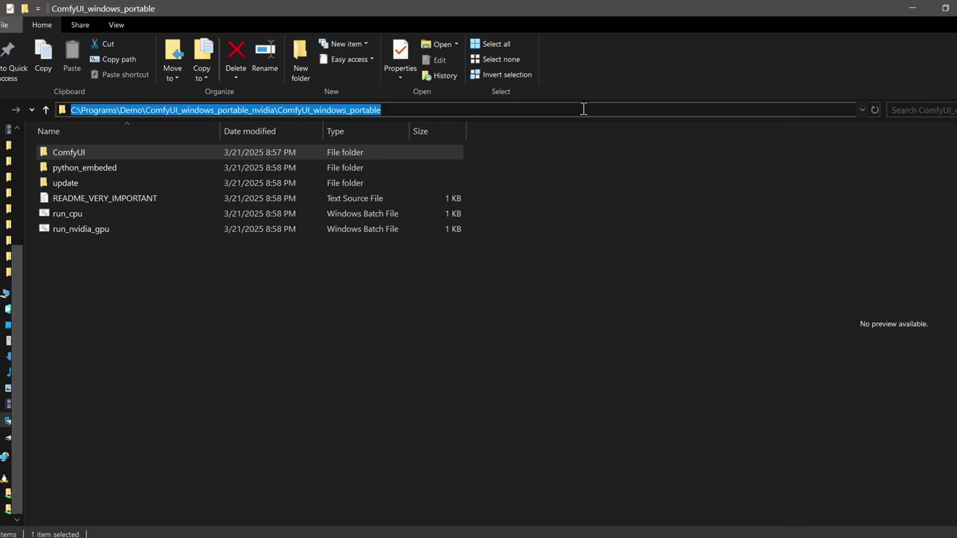
text(cmd)
key(Return)
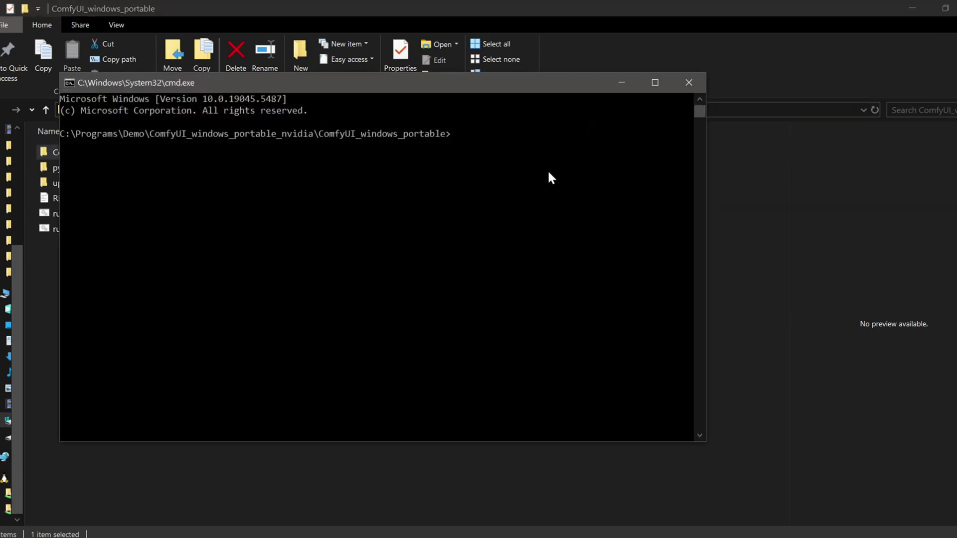
Run the first pip command from the notes to install ComfyUI-Manager's requirements
click(602, 486)
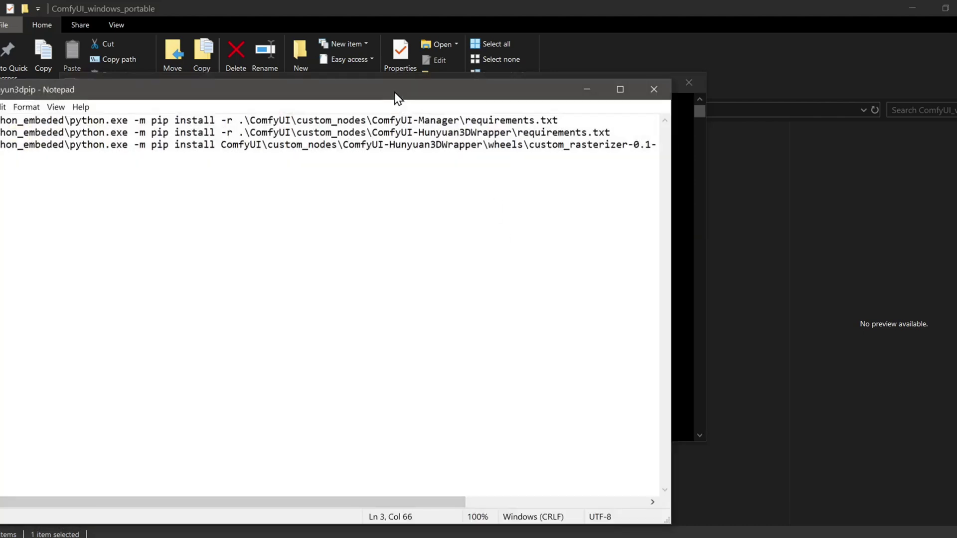
drag(395, 94, 425, 101)
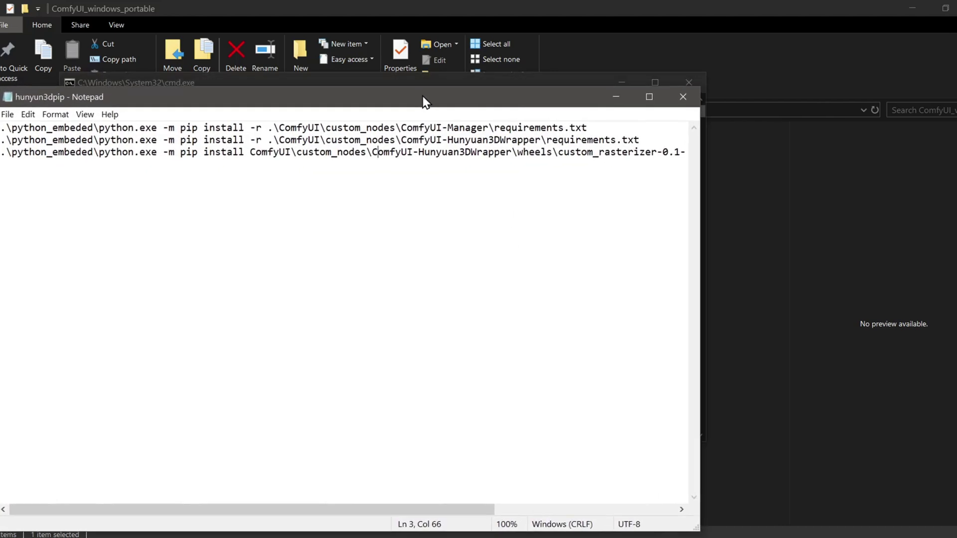
drag(591, 128, 2, 131)
right_click(20, 129)
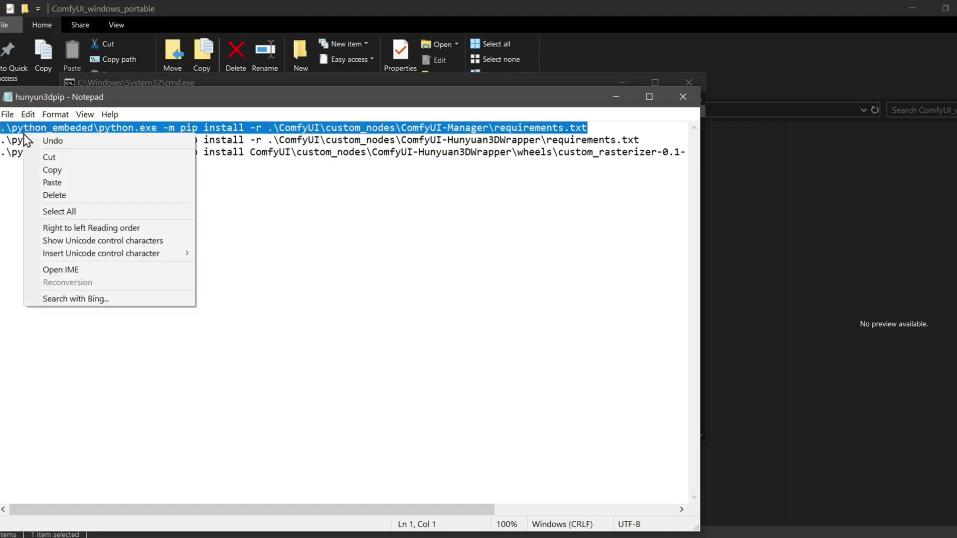
click(85, 168)
click(606, 82)
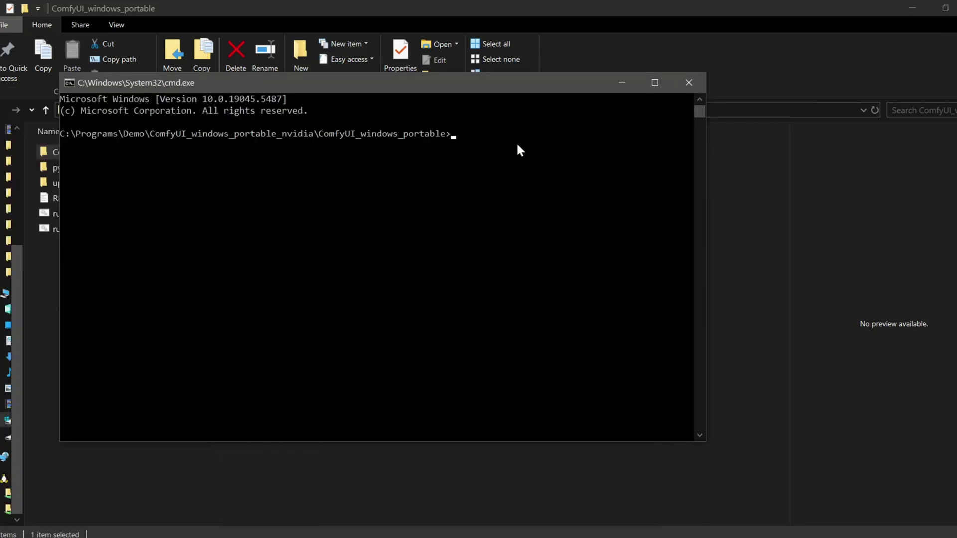
right_click(519, 146)
key(Return)
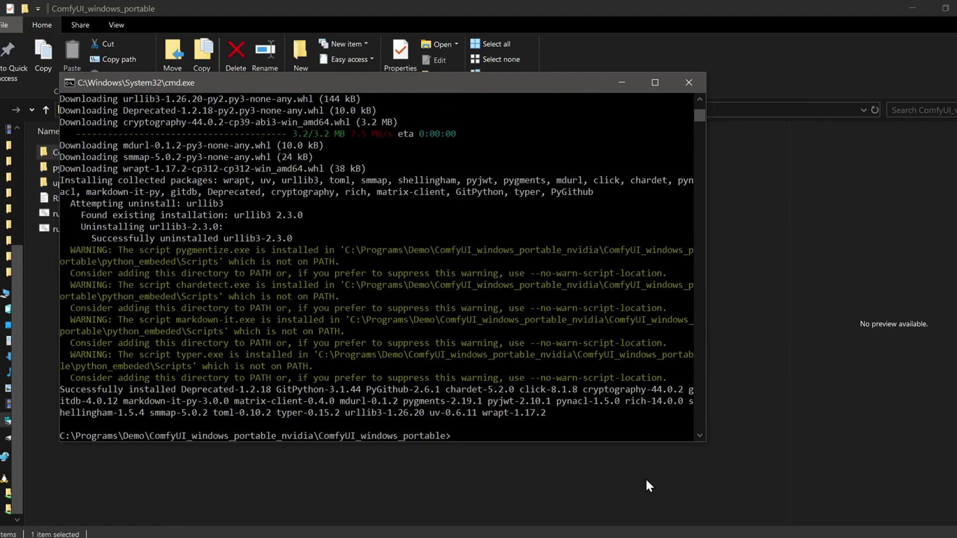
Run the second pip command to install the Hunyuan3D wrapper's requirements
key(alt+Tab)
drag(1, 141, 640, 140)
right_click(636, 143)
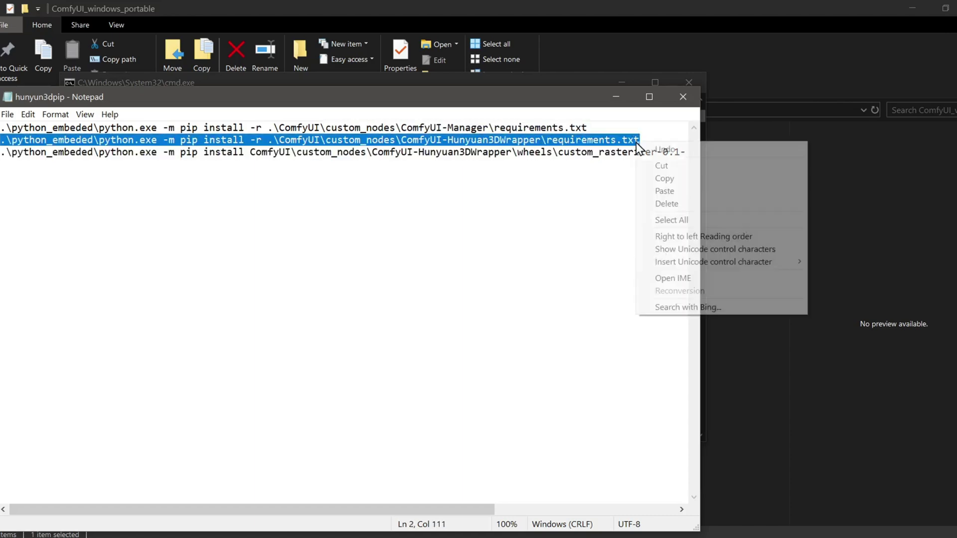
click(665, 179)
click(531, 425)
key(ctrl+v)
key(Return)
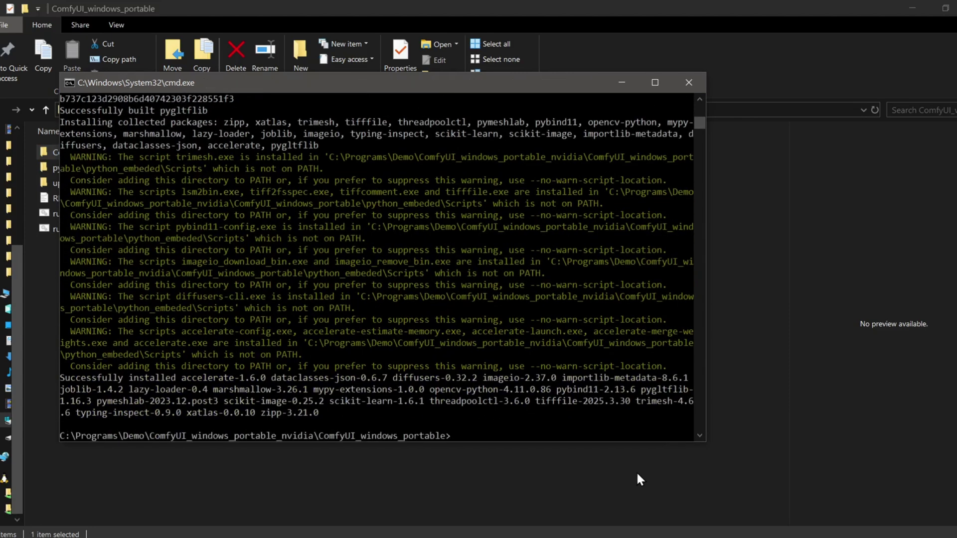
Install the custom_rasterizer wheel with the third pip line, then close the console
mouse_move(609, 534)
click(636, 472)
drag(5, 153, 698, 156)
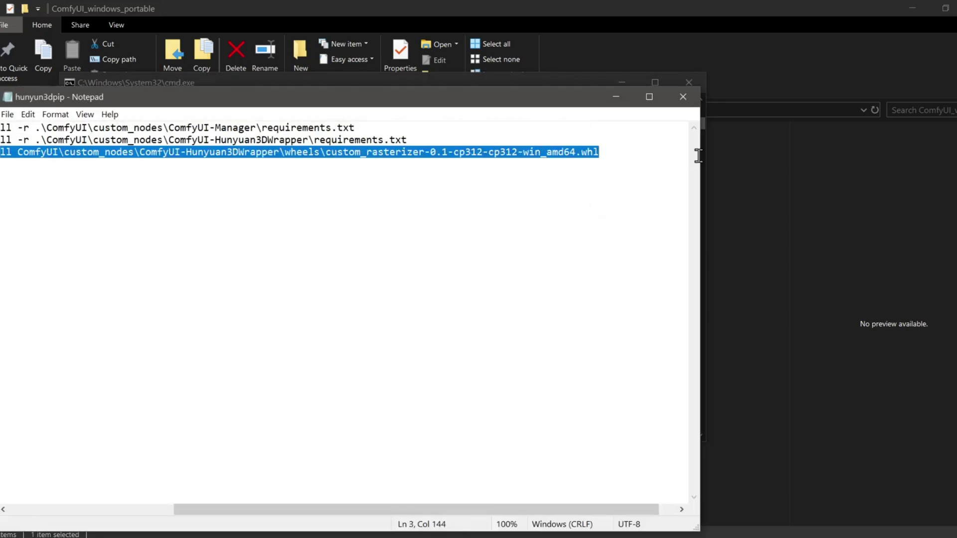
right_click(552, 158)
click(583, 193)
click(616, 96)
right_click(506, 387)
key(Return)
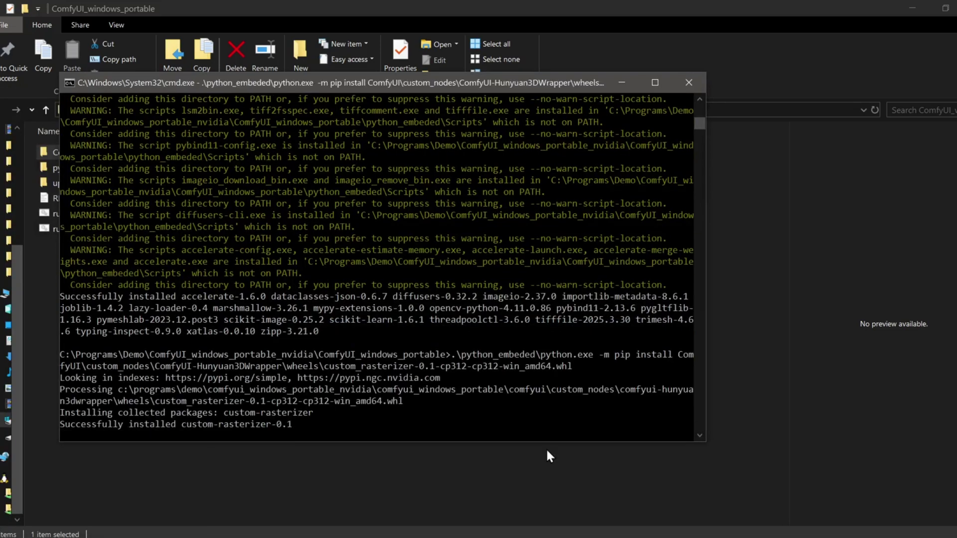
scroll(564, 373, down, 2)
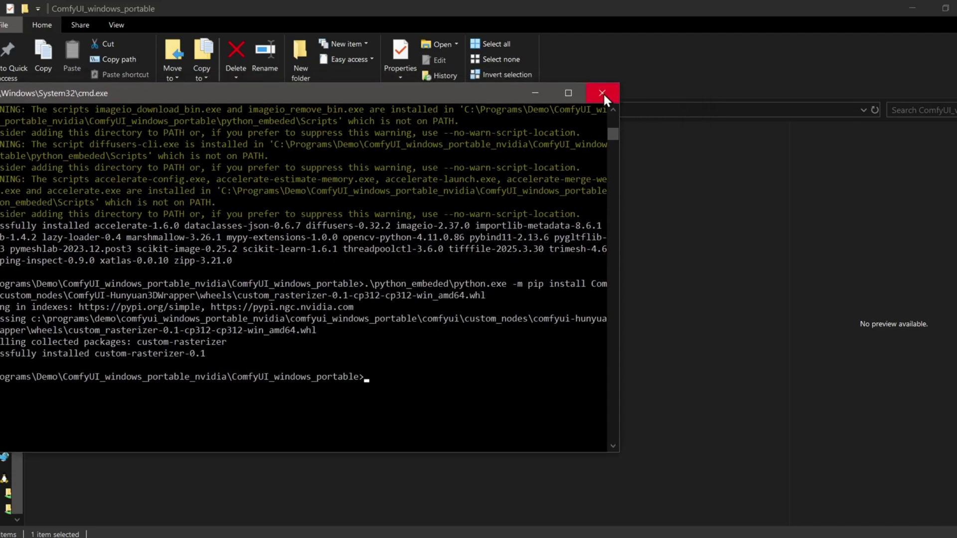
click(605, 93)
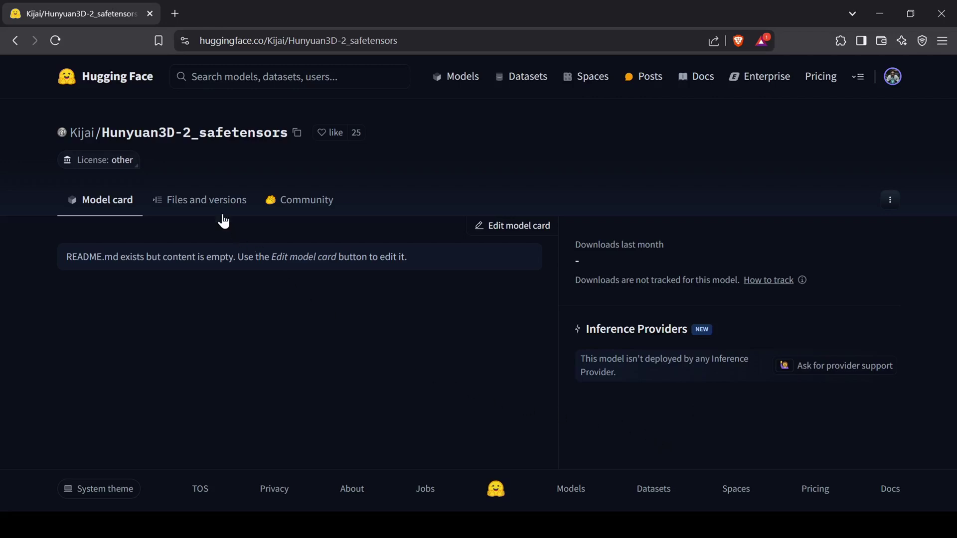
View Hunyuan3D-2_safetensors' files, then search 'fool' and open 4x_foolhardy_Remacri's file list
click(214, 202)
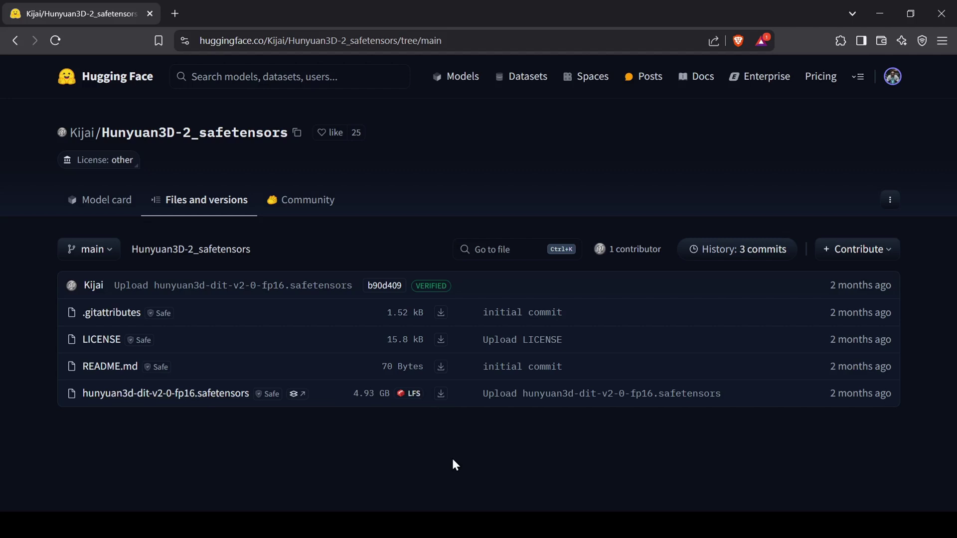
click(291, 77)
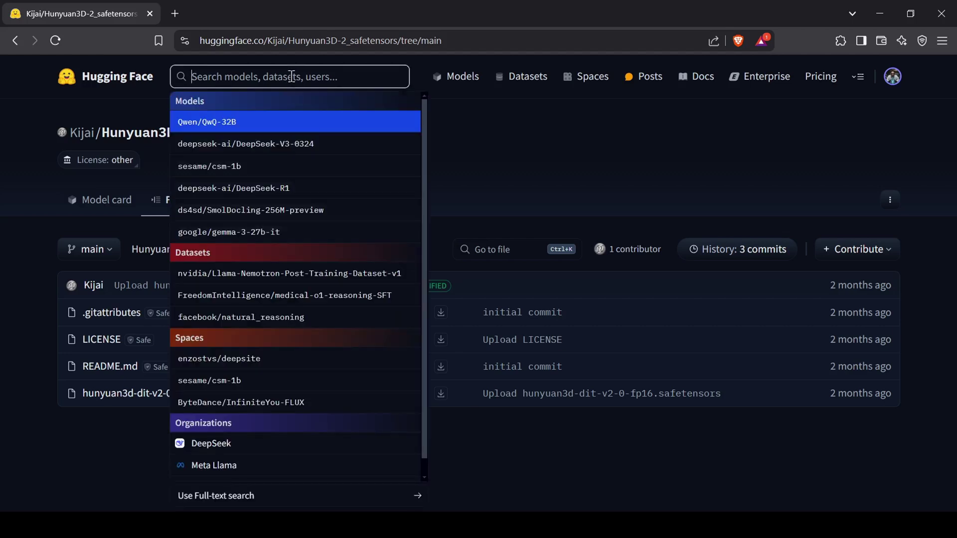
text(fool)
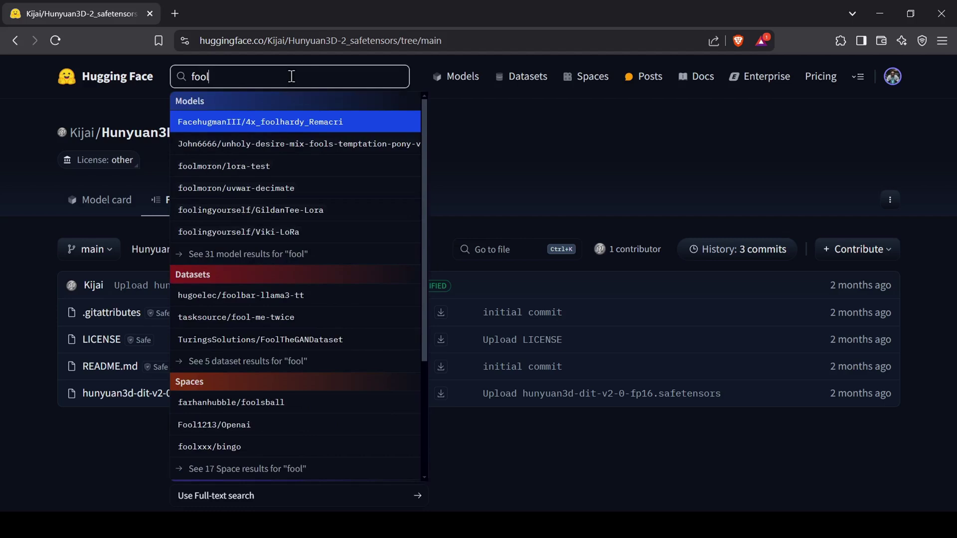
click(301, 125)
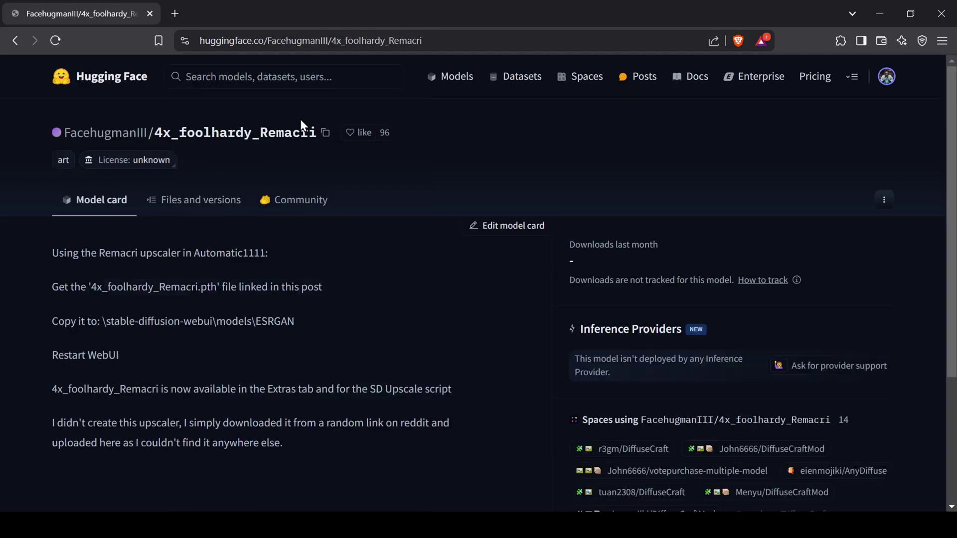
click(210, 208)
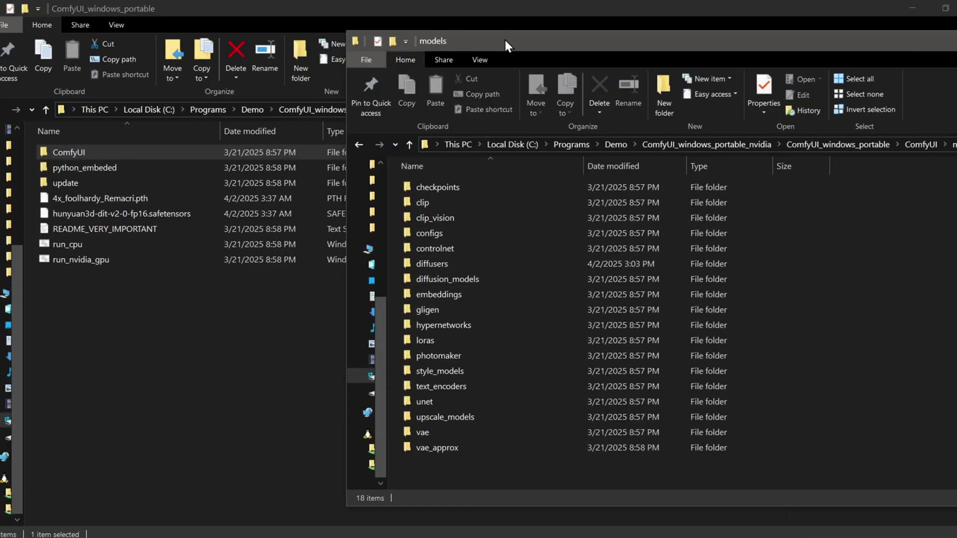
Move the Hunyuan3D .safetensors model into models\diffusion_models
drag(505, 40, 510, 35)
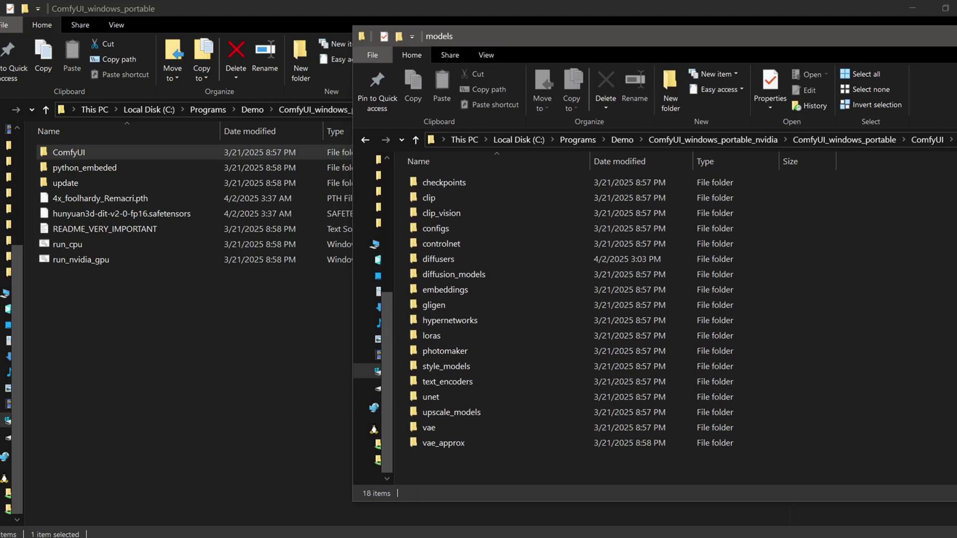
double_click(497, 279)
drag(150, 216, 519, 251)
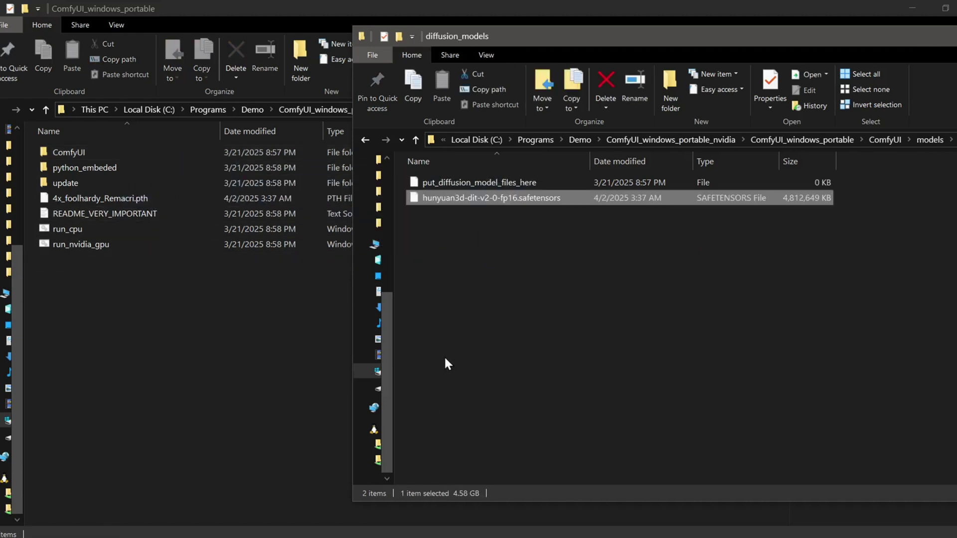
Move 4x_foolhardy_Remacri.pth into models\upscale_models and close the window
click(363, 141)
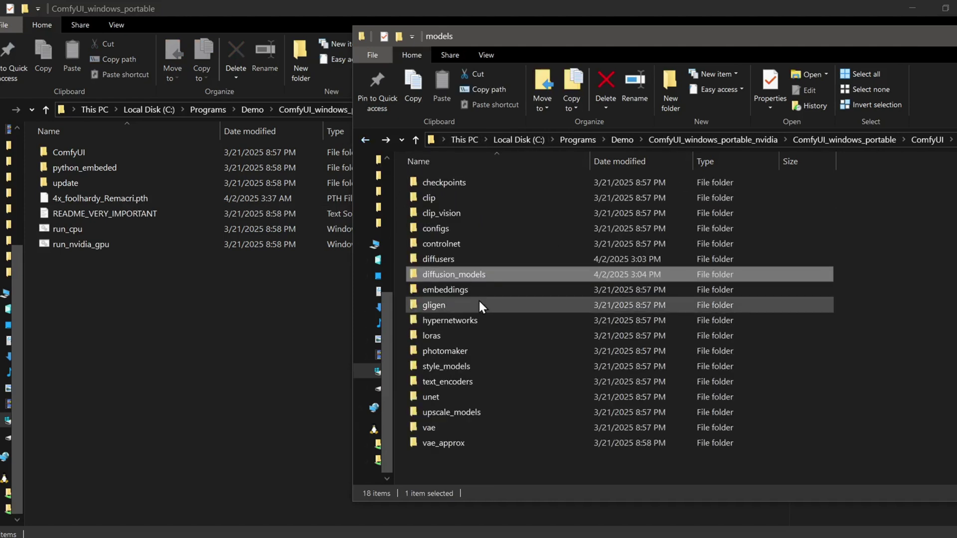
click(478, 413)
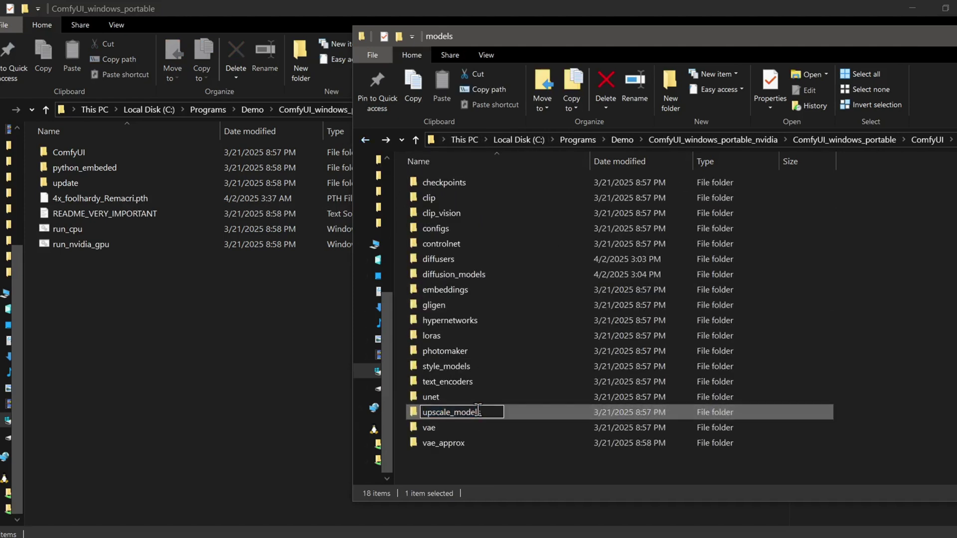
double_click(478, 412)
drag(118, 202, 466, 249)
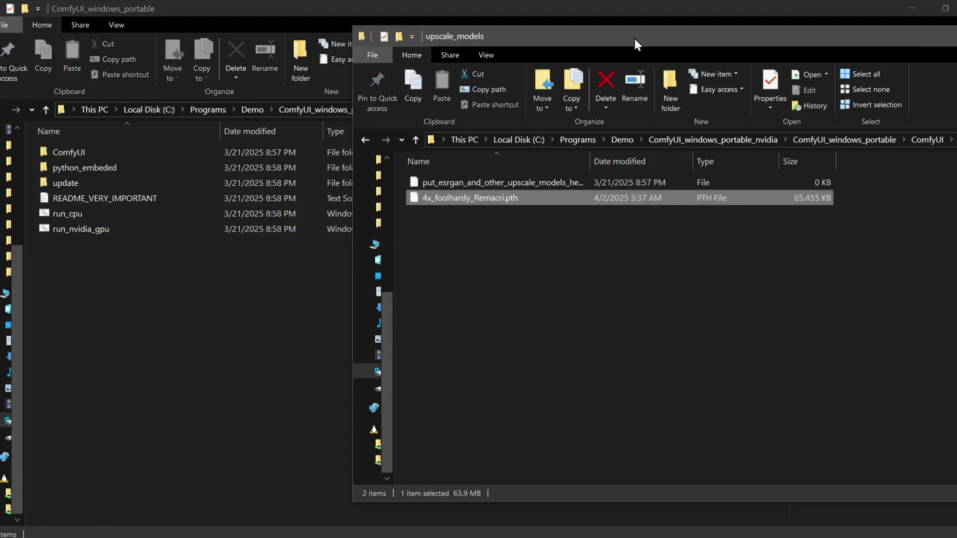
drag(638, 38, 469, 101)
click(647, 102)
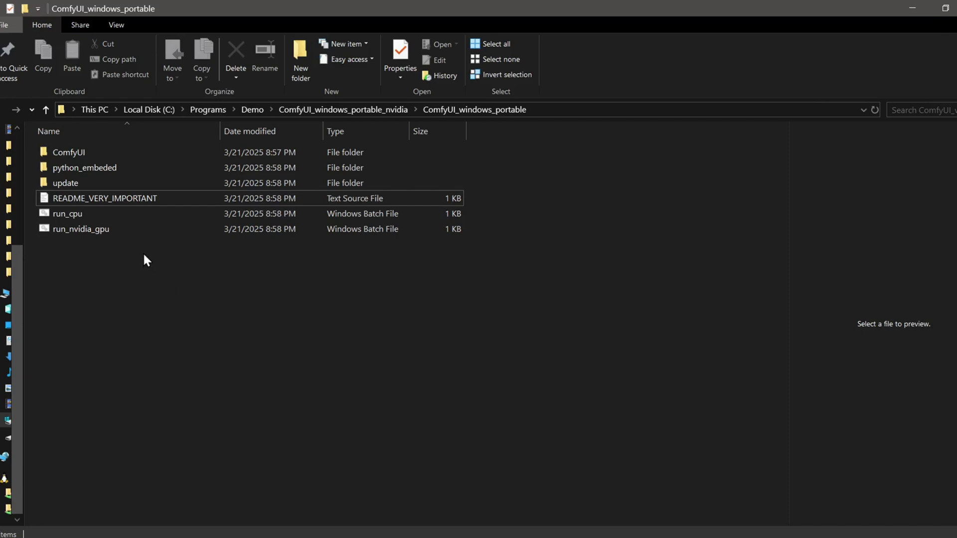
Launch run_nvidia_gpu and load the Hunyuan3d_default workflow via Workflow > Open
double_click(138, 230)
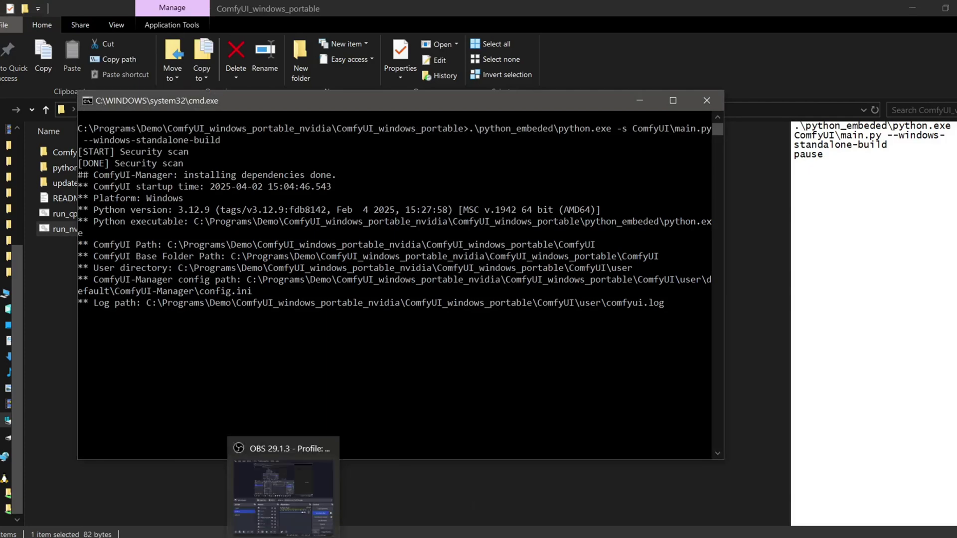
click(283, 486)
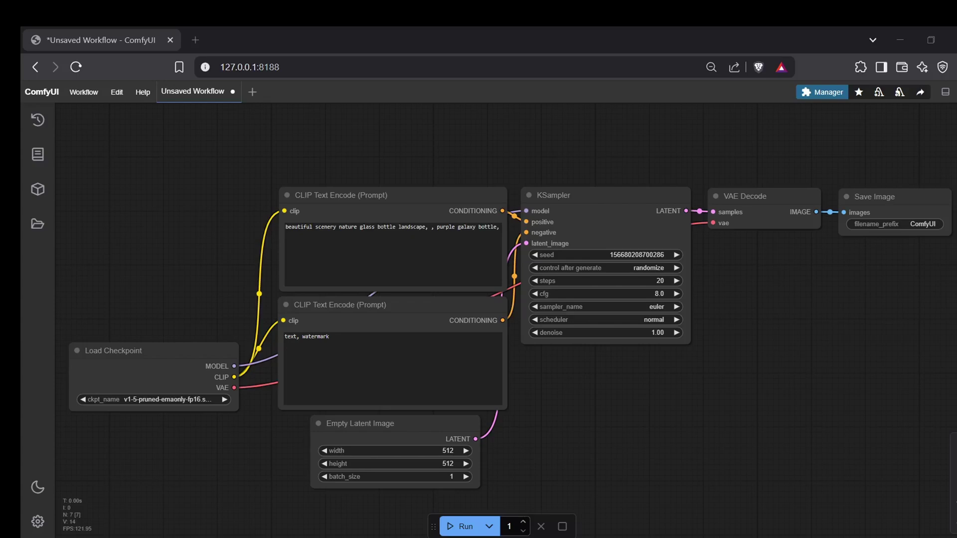
scroll(578, 379, down, 5)
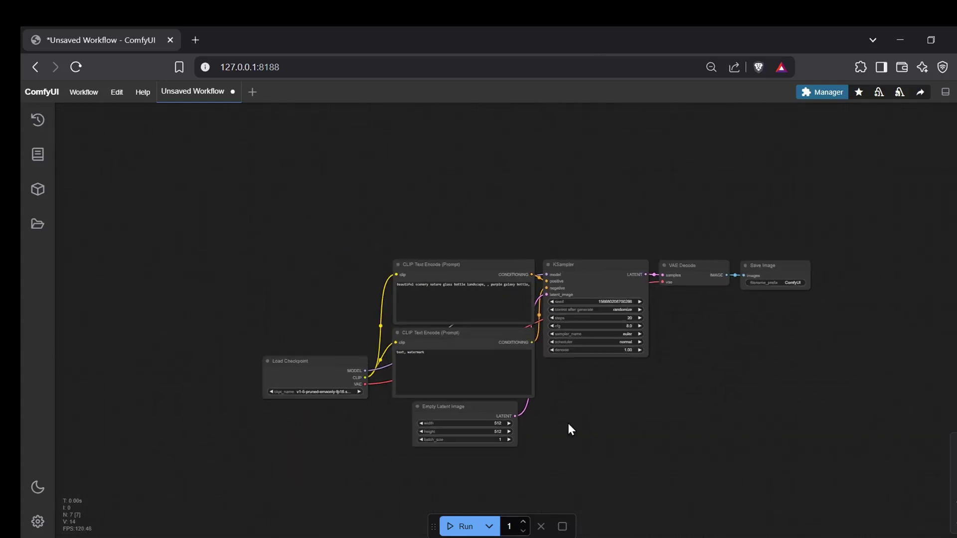
drag(568, 424, 503, 421)
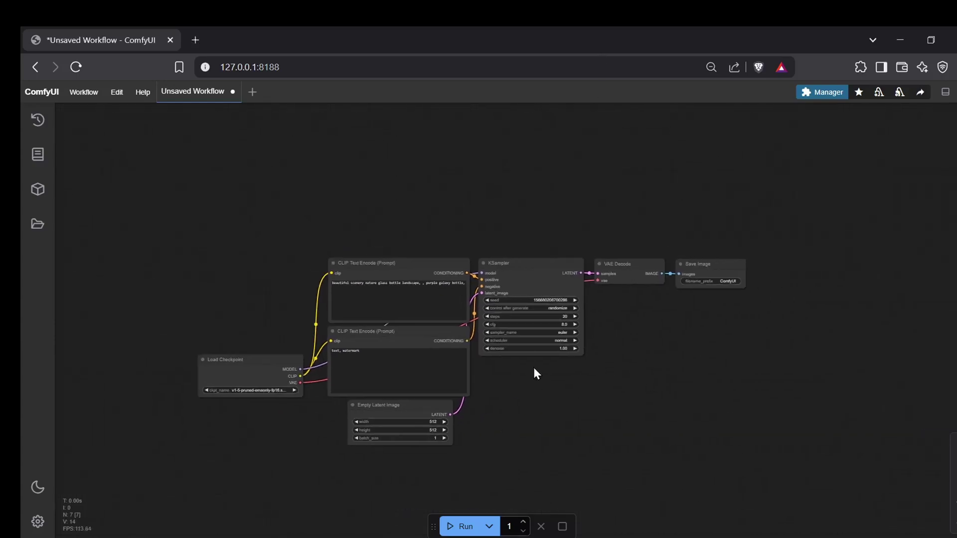
click(81, 93)
click(113, 135)
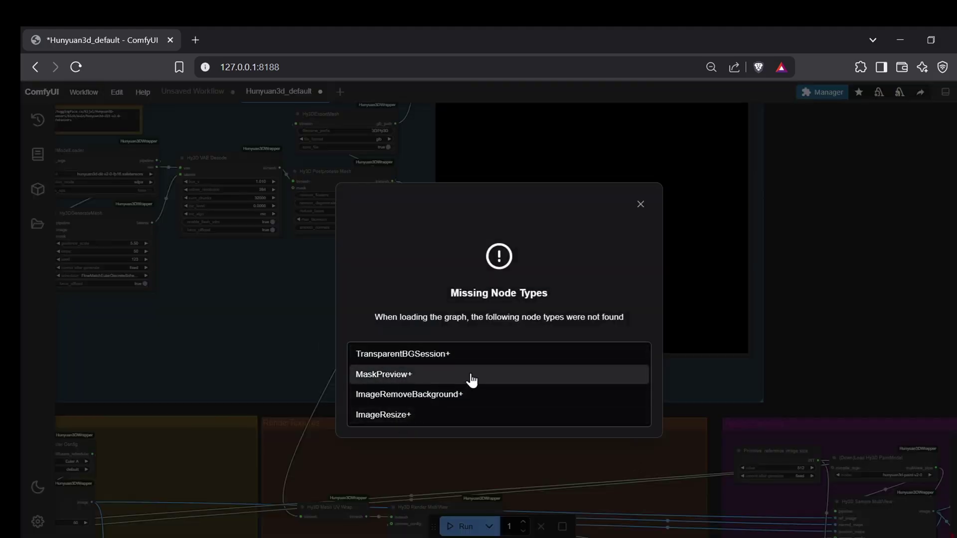
Install ComfyUI Essentials from the Manager's Install Missing Custom Nodes list
click(641, 204)
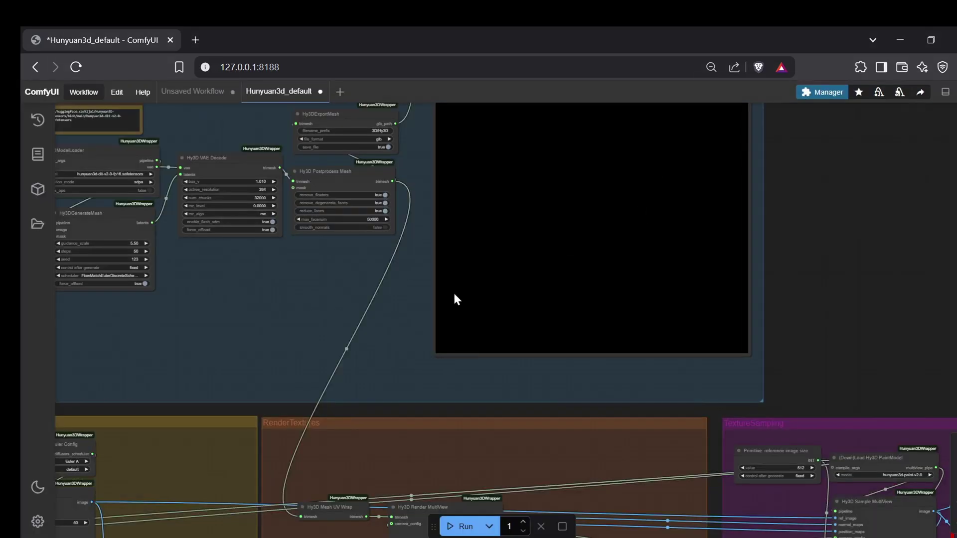
scroll(497, 394, down, 5)
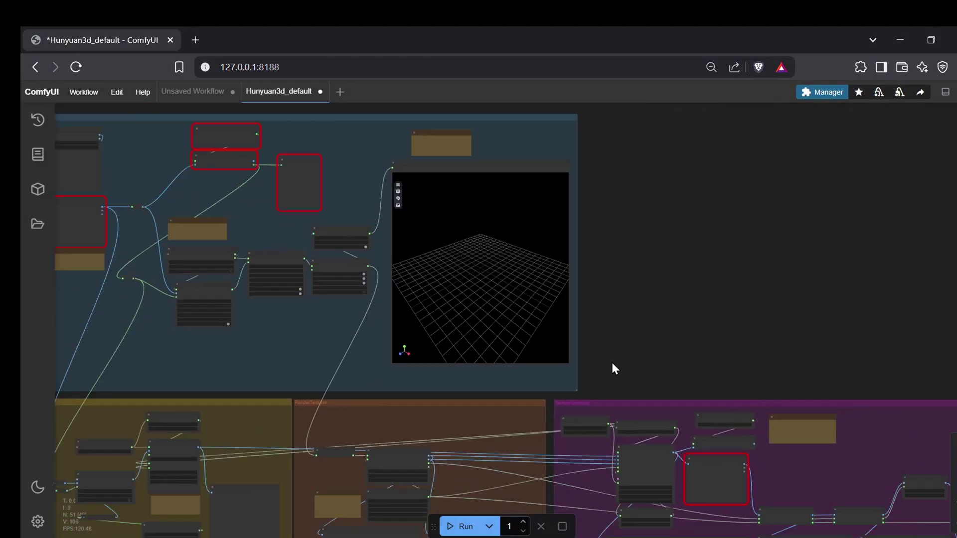
scroll(614, 349, down, 2)
drag(616, 327, 580, 299)
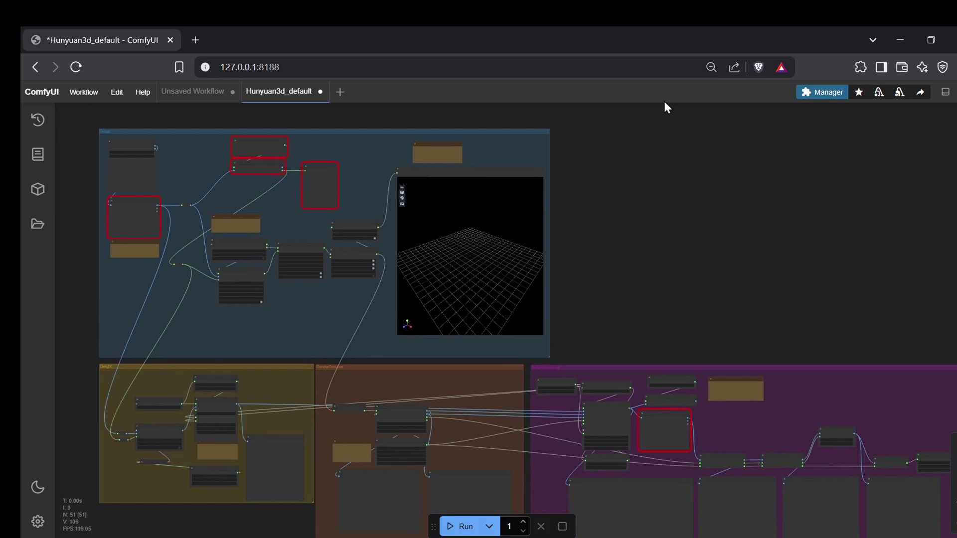
click(816, 92)
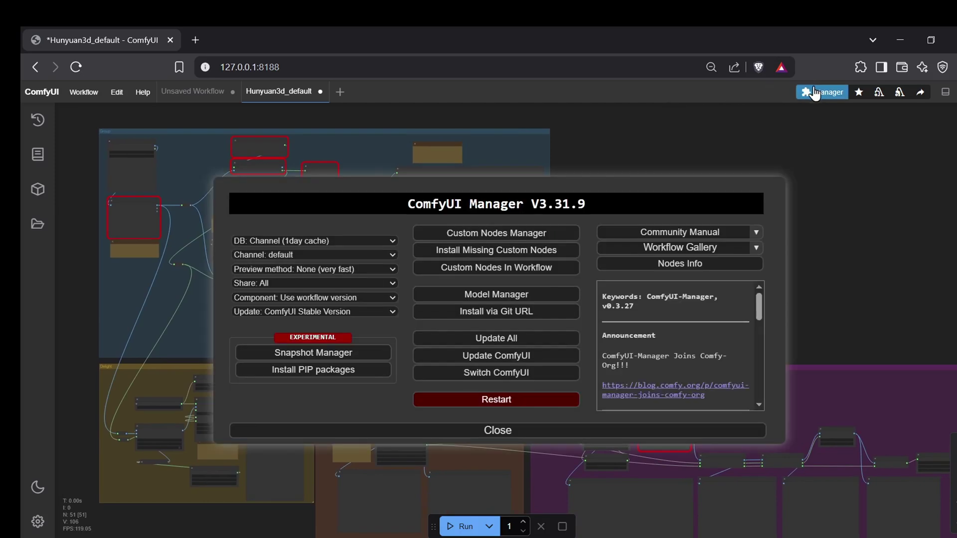
click(558, 251)
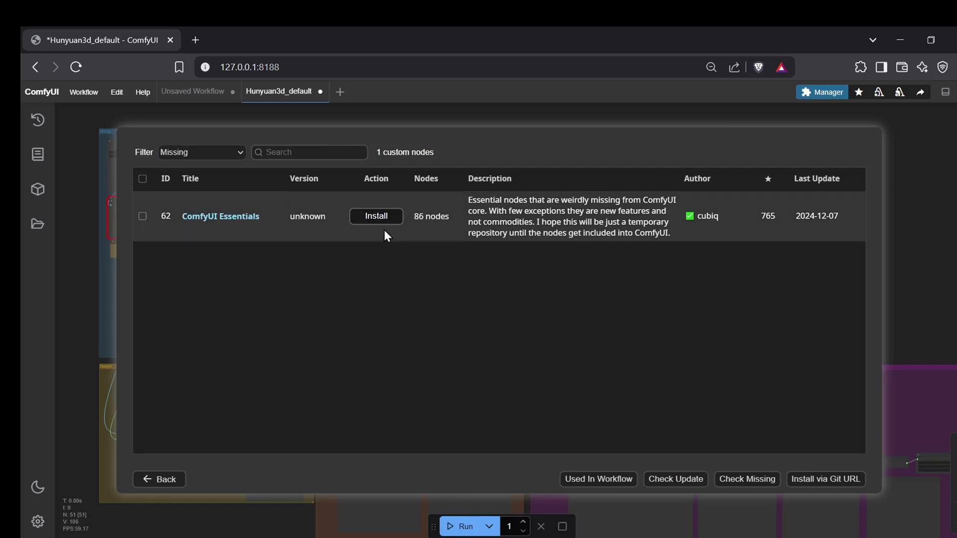
click(376, 216)
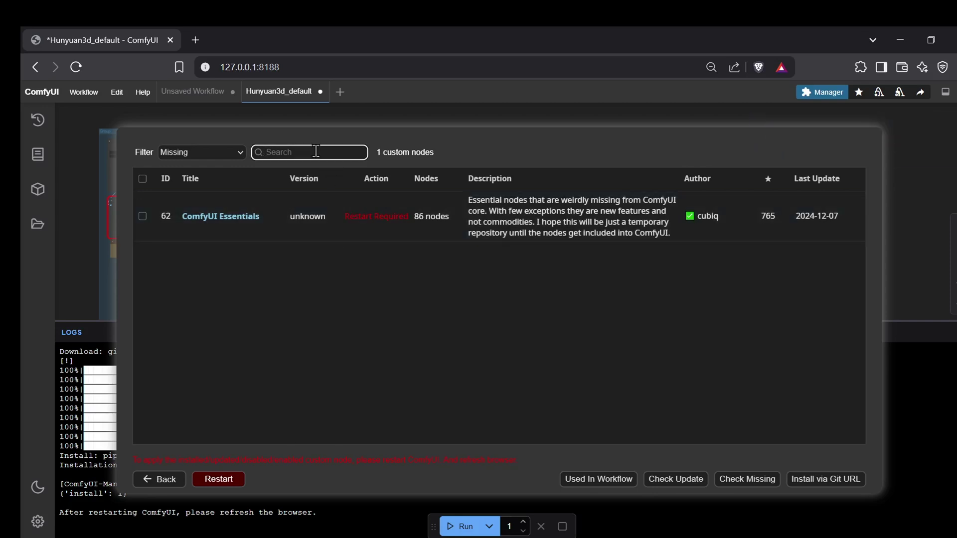
Search 'was' with filter All, install WAS Node Suite, and restart the server
text(was)
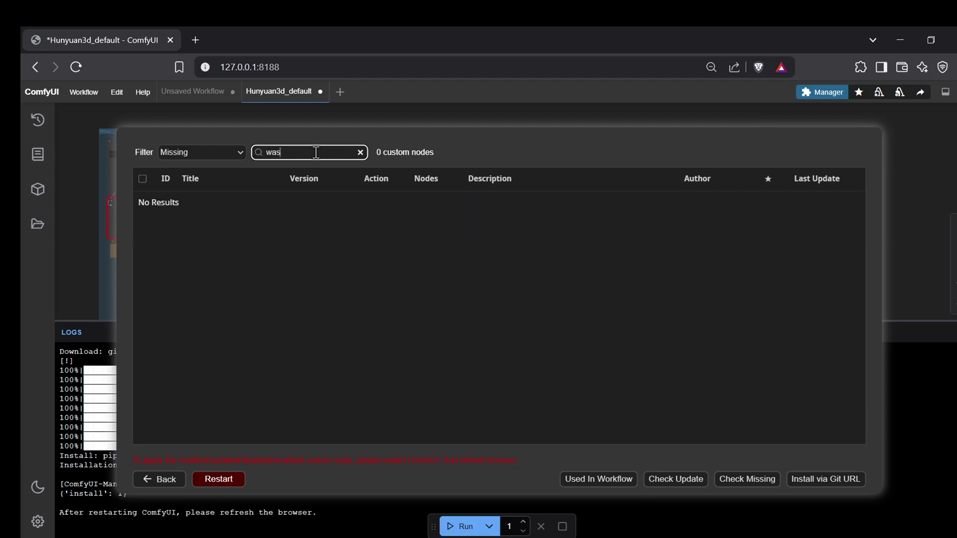
click(217, 156)
click(202, 169)
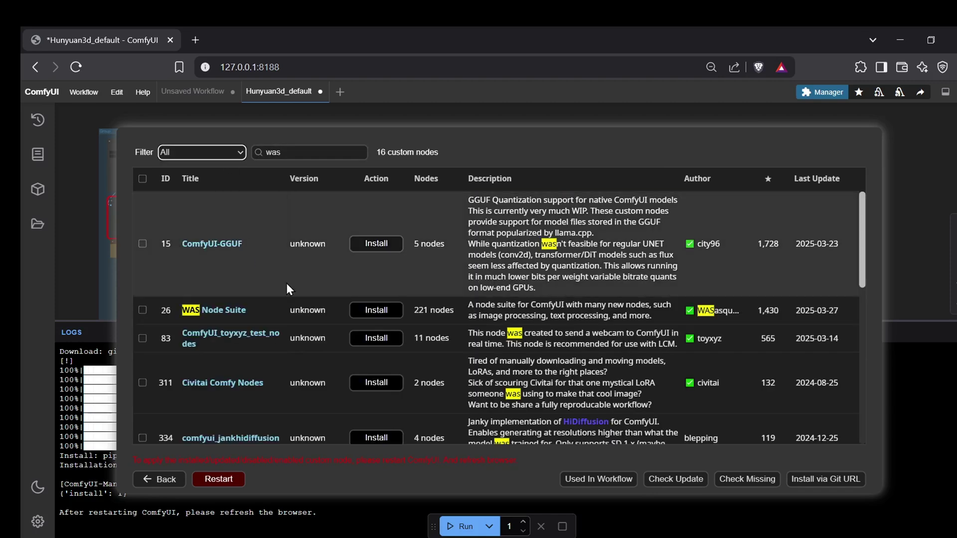
click(387, 314)
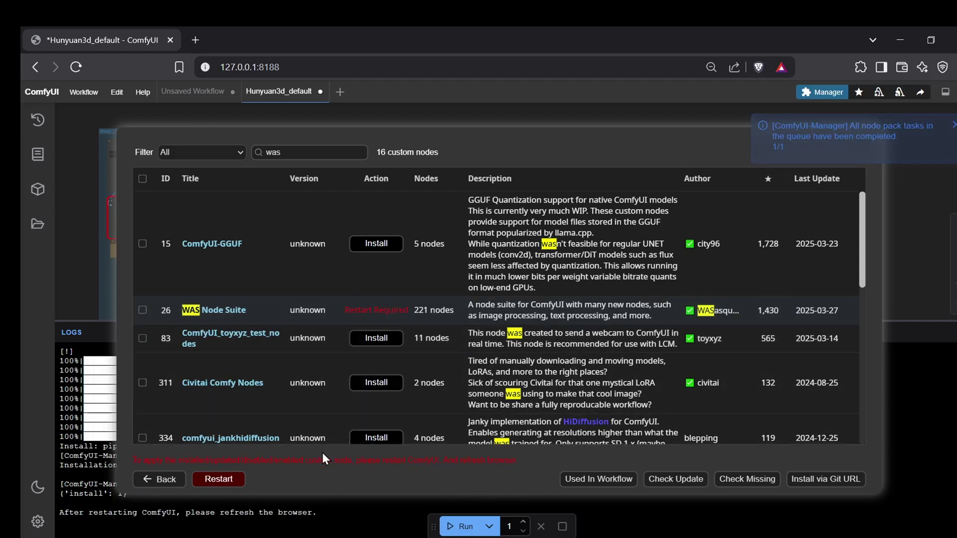
click(218, 479)
click(563, 341)
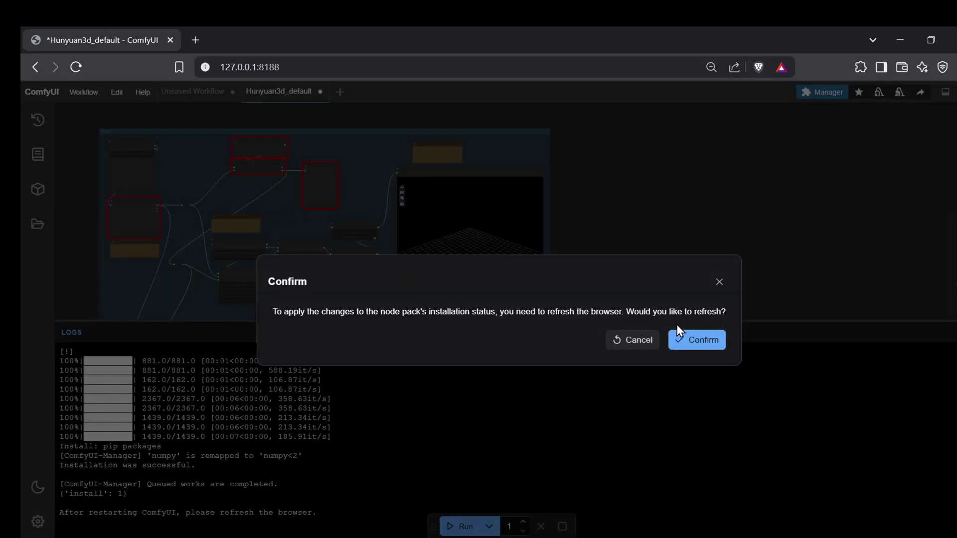
click(679, 341)
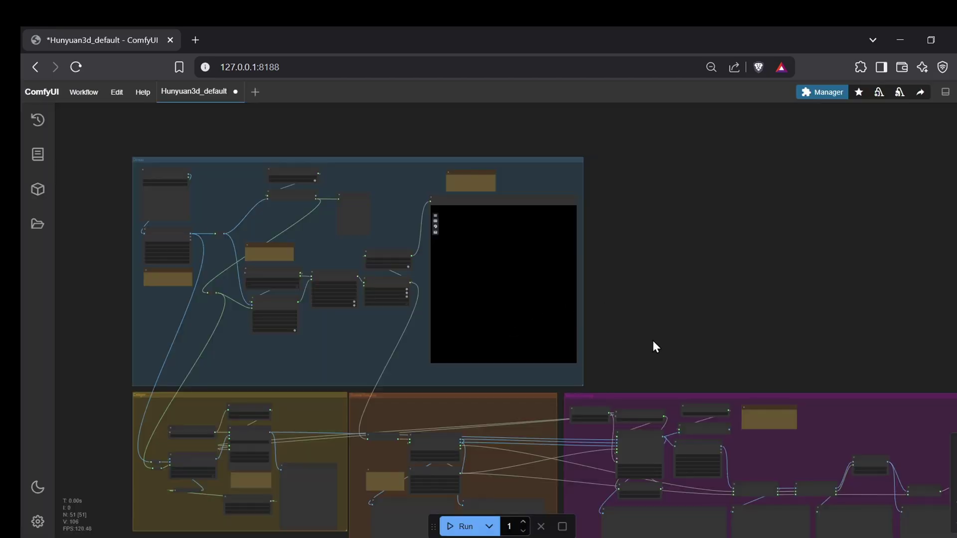
drag(656, 348, 667, 286)
drag(370, 185, 380, 219)
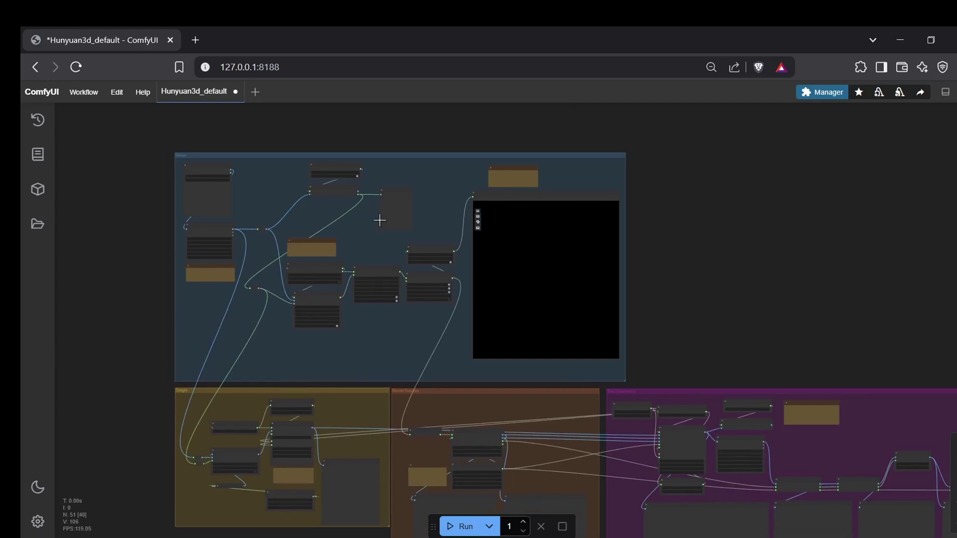
scroll(316, 201, up, 10)
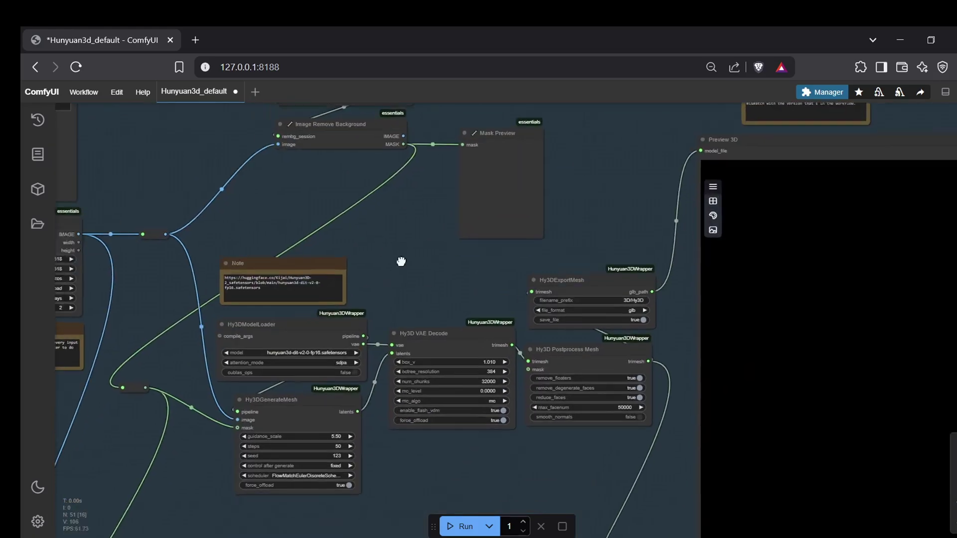
drag(402, 261, 468, 179)
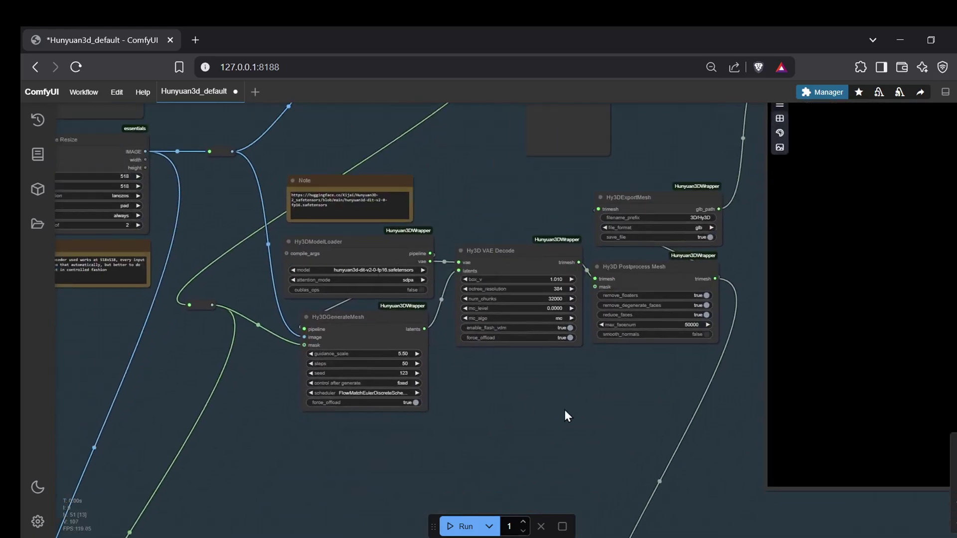
scroll(564, 410, down, 6)
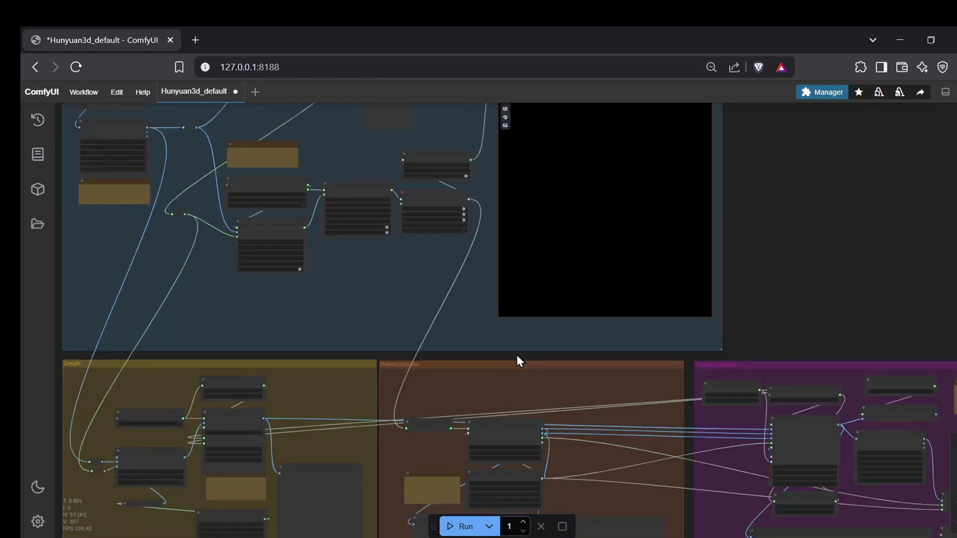
drag(516, 355, 181, 222)
scroll(536, 275, up, 8)
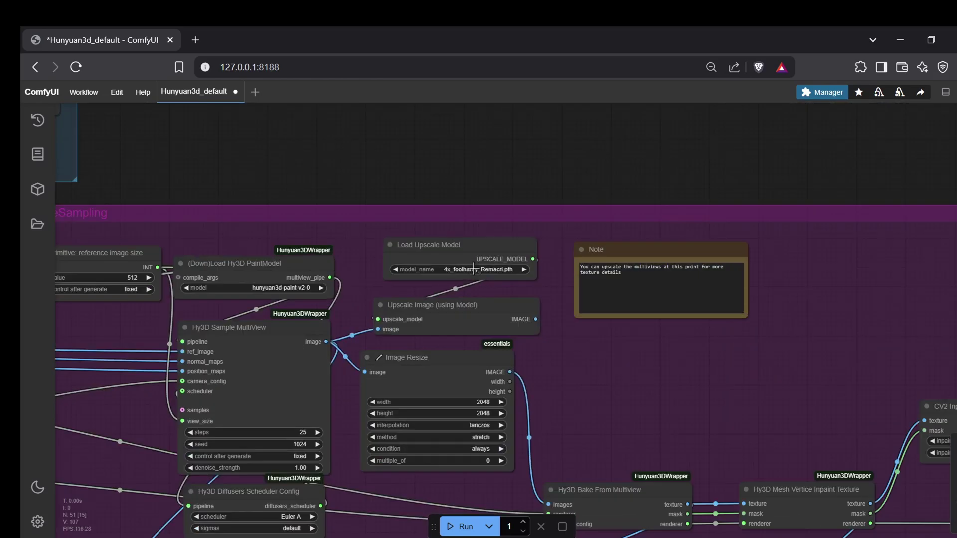
drag(199, 169, 377, 210)
scroll(378, 210, down, 1)
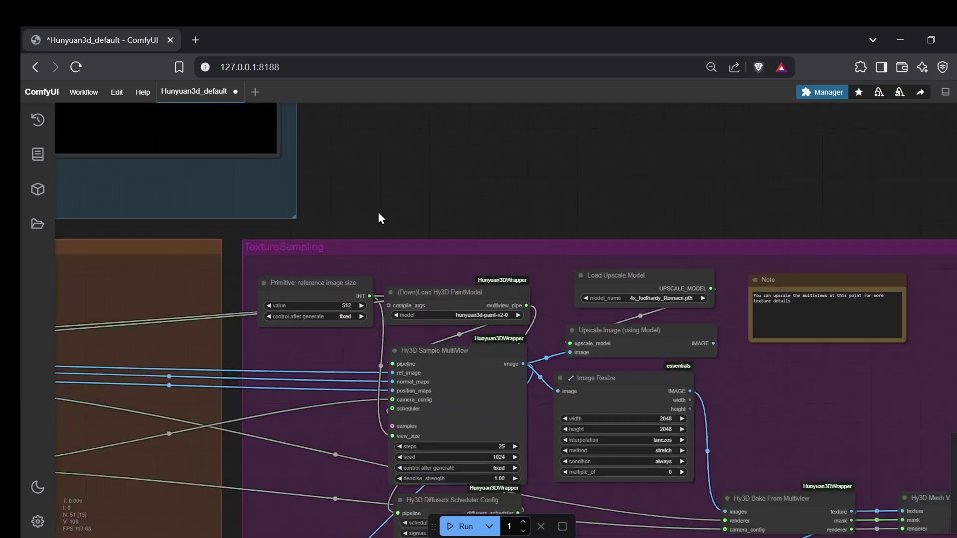
scroll(377, 210, down, 5)
drag(284, 226, 422, 271)
scroll(422, 270, up, 1)
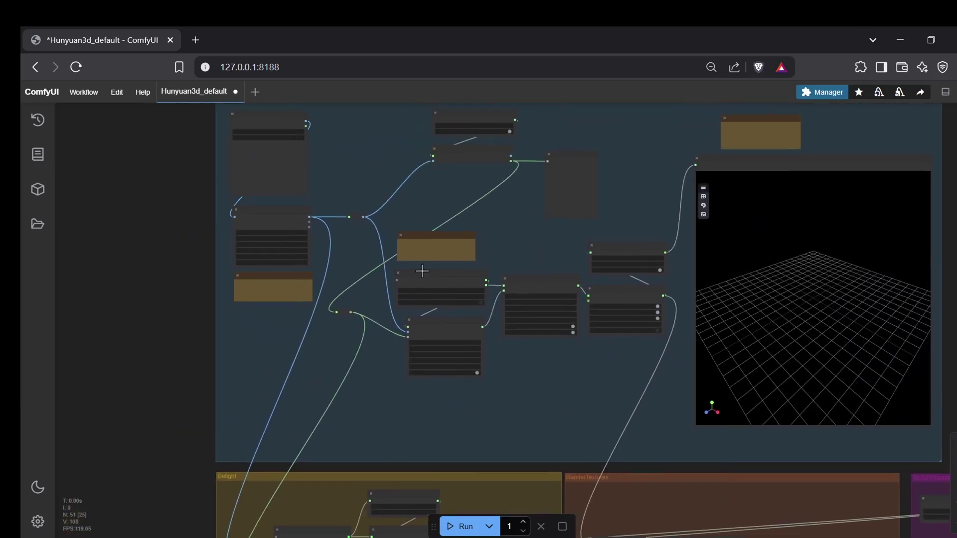
scroll(413, 188, up, 5)
drag(354, 154, 372, 231)
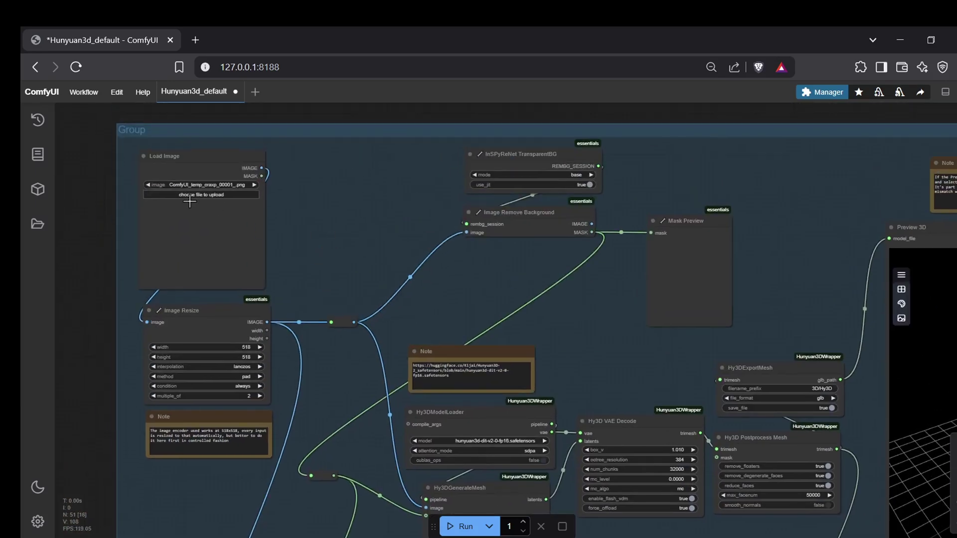
Upload duck.png into Load Image and run the Hunyuan3D workflow
click(190, 196)
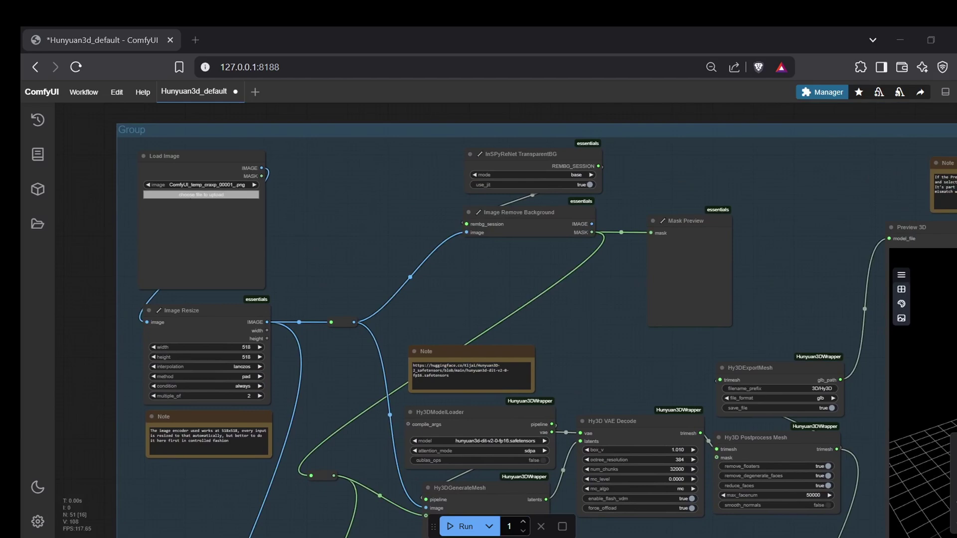
key(Return)
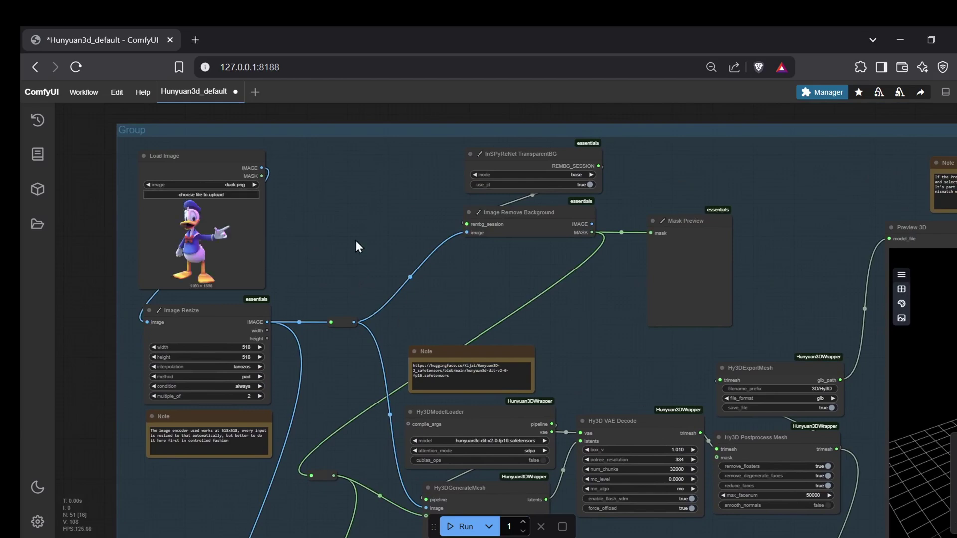
drag(621, 355, 396, 355)
scroll(396, 355, up, 1)
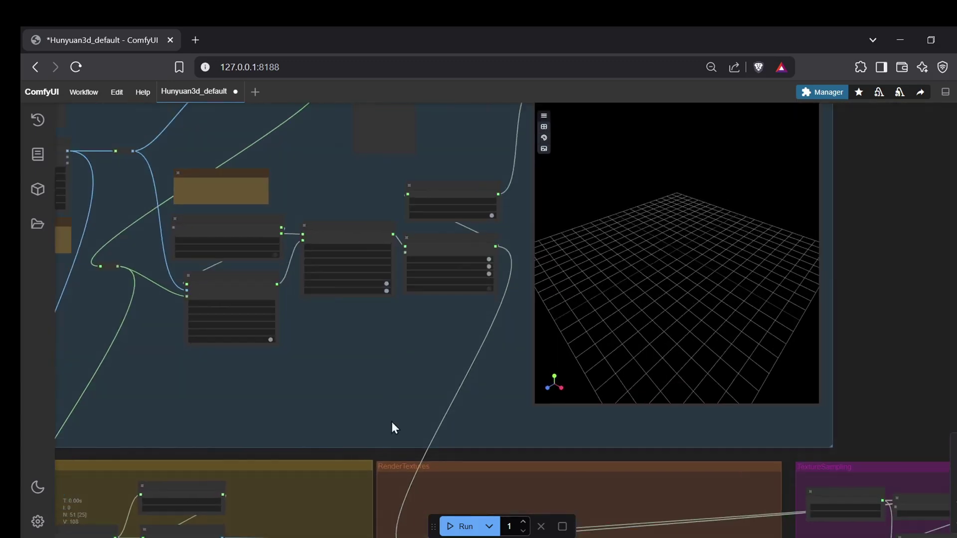
click(458, 529)
scroll(385, 249, up, 3)
drag(387, 257, 460, 289)
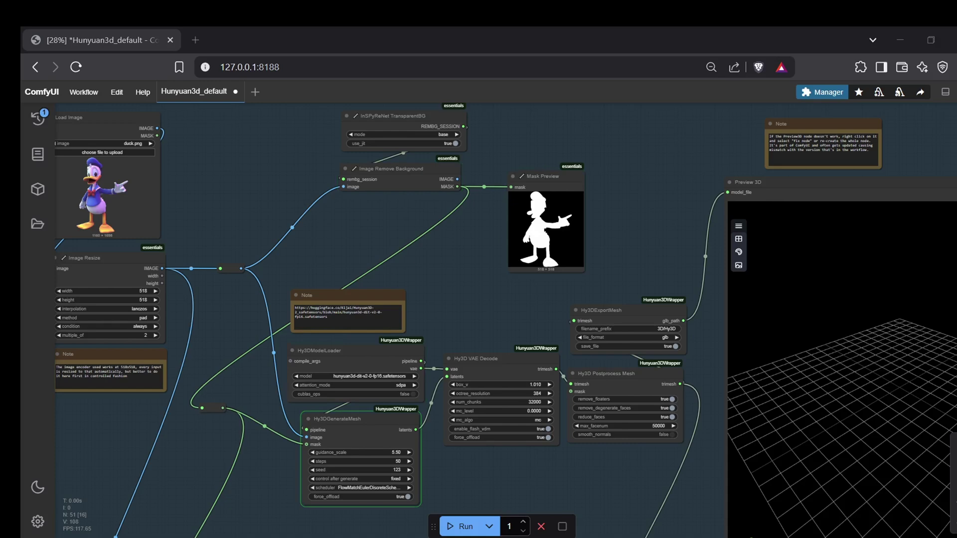
click(593, 58)
scroll(519, 319, down, 2)
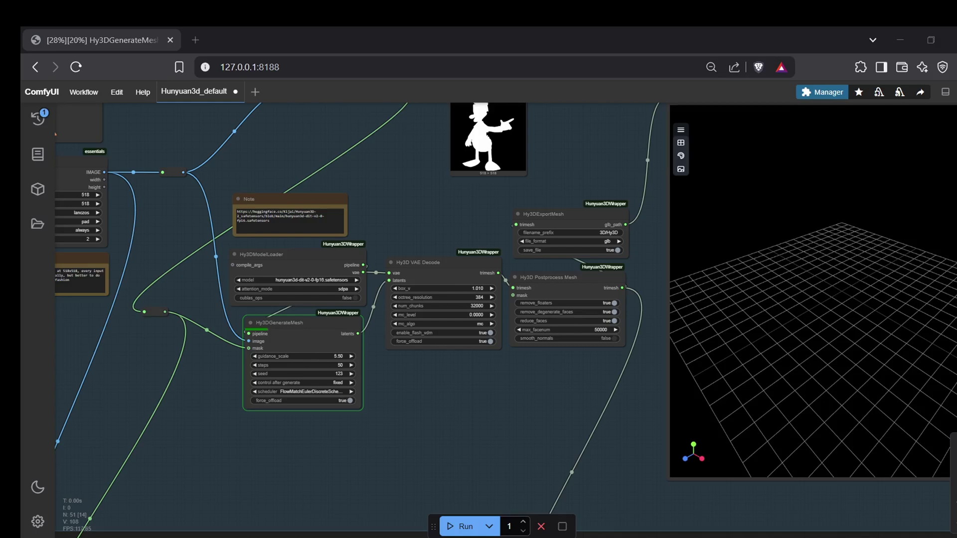
Check GPU 0 memory use in Task Manager and the sampling progress in the console
key(alt+Tab)
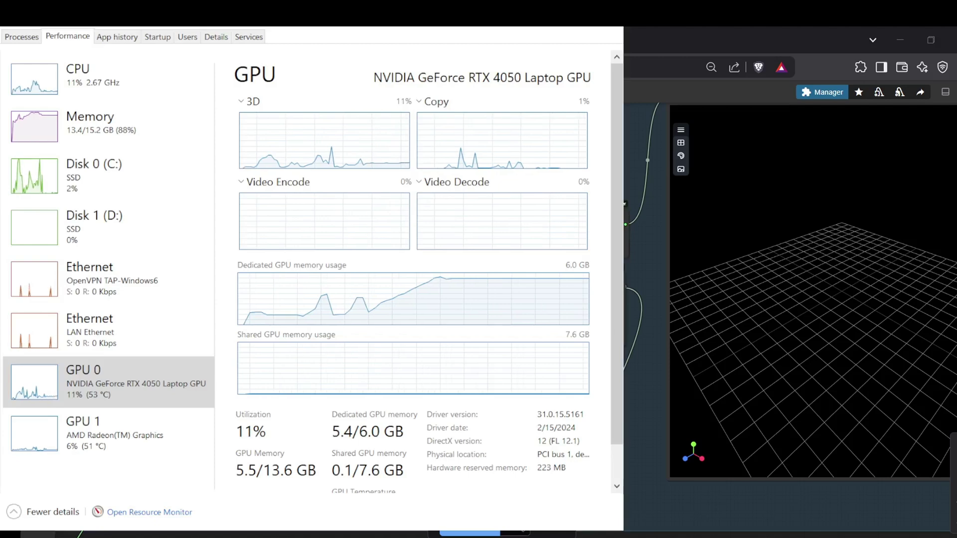
key(alt+Tab)
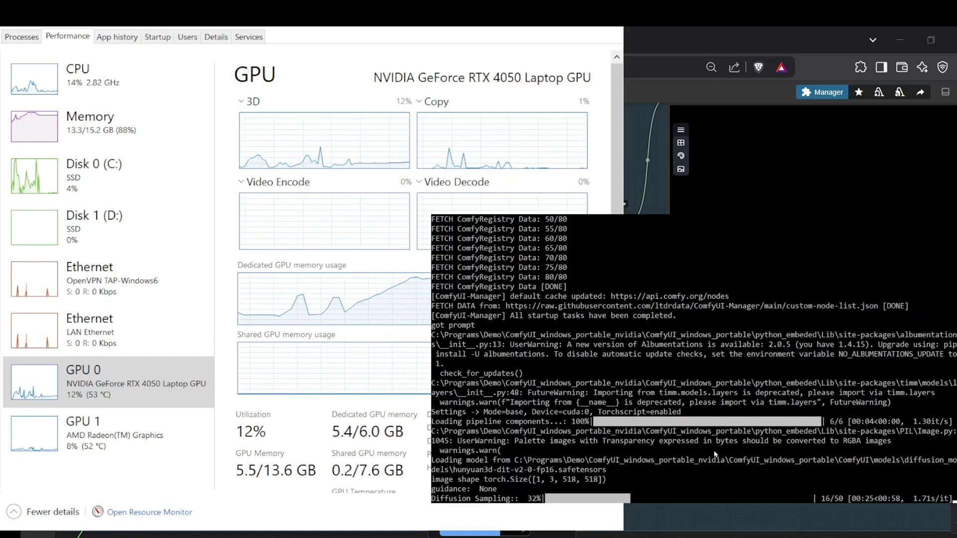
scroll(748, 461, down, 2)
scroll(786, 471, down, 1)
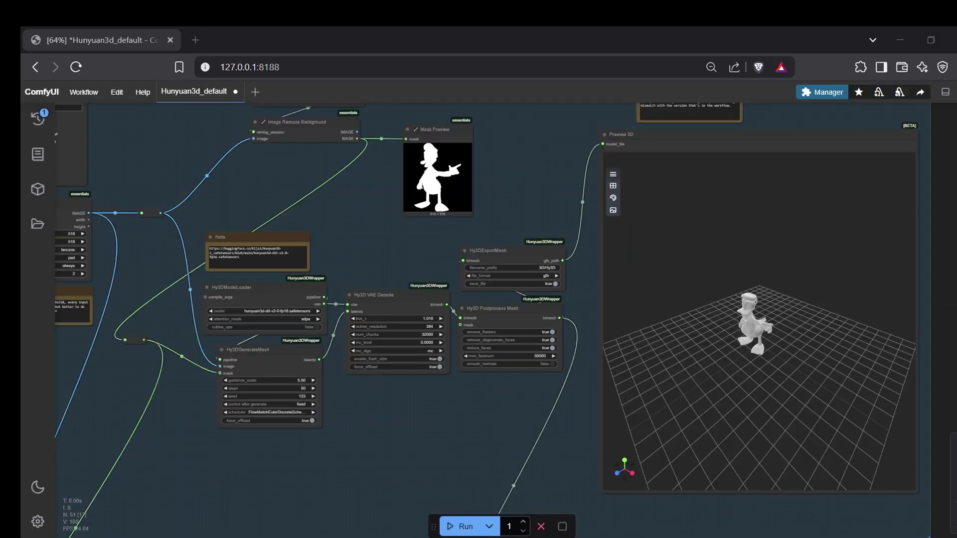
Zoom and orbit the Preview 3D node to inspect the untextured duck mesh
drag(520, 433, 270, 375)
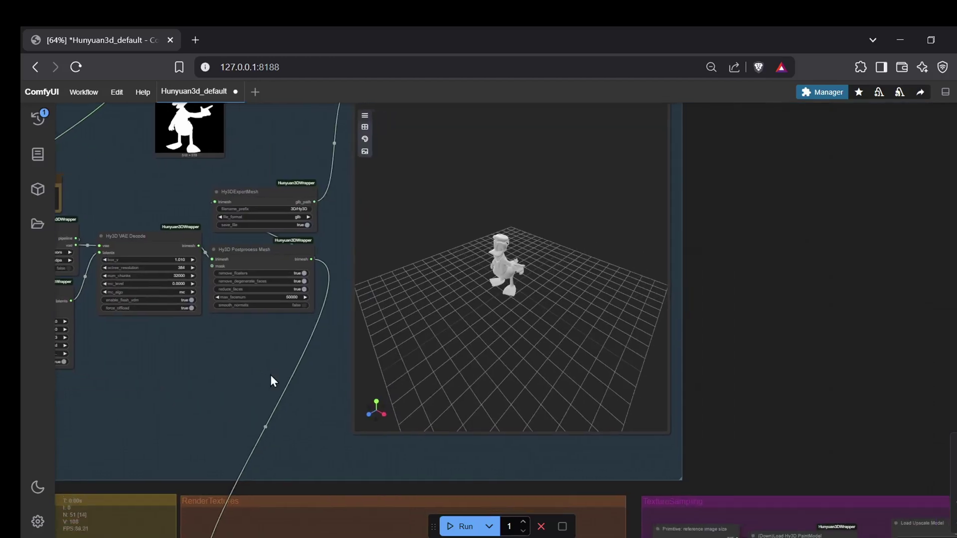
drag(508, 440, 438, 457)
scroll(440, 306, up, 3)
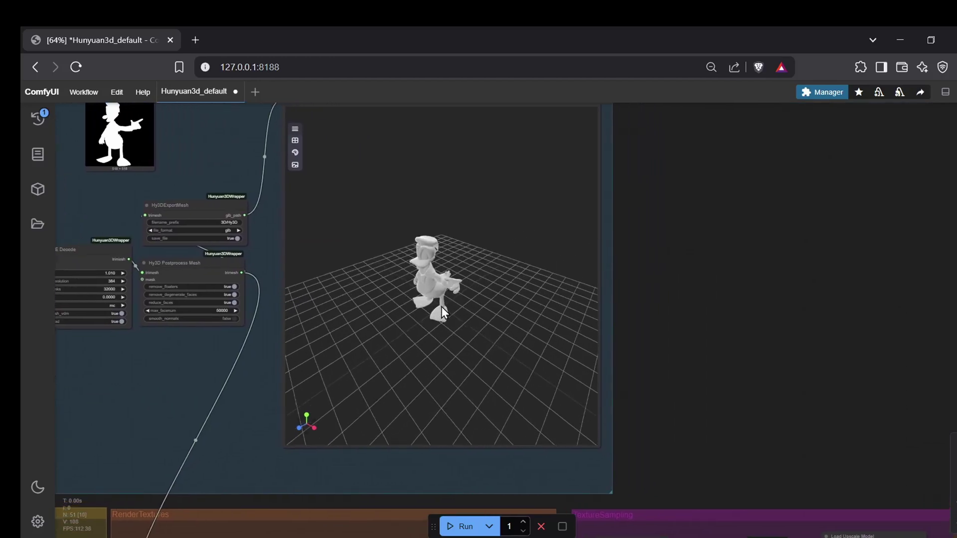
drag(441, 306, 510, 352)
scroll(660, 404, down, 6)
scroll(659, 403, right, 8)
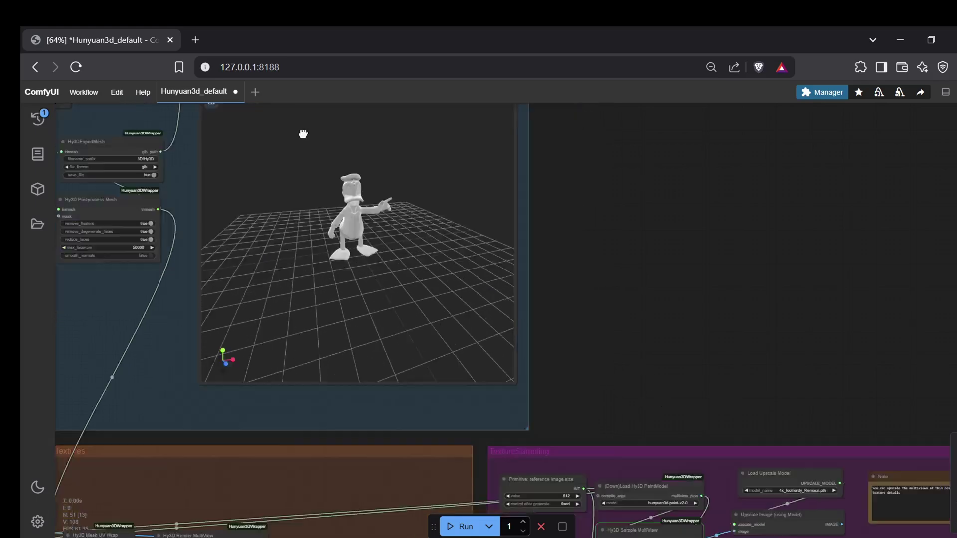
Pan the canvas past the RenderTextures and TextureSampling groups to the final Preview 3D node
scroll(599, 169, down, 5)
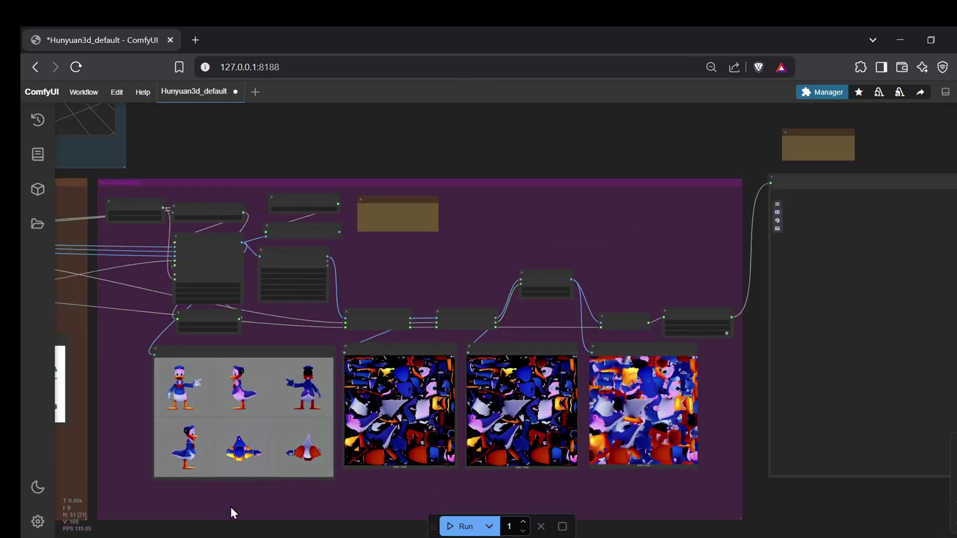
drag(233, 510, 591, 441)
scroll(592, 442, right, 15)
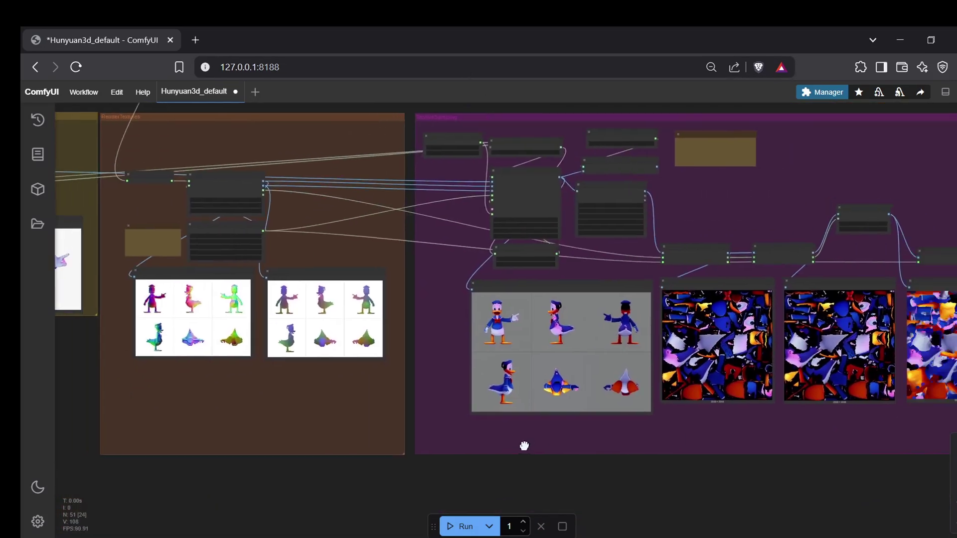
scroll(638, 394, up, 5)
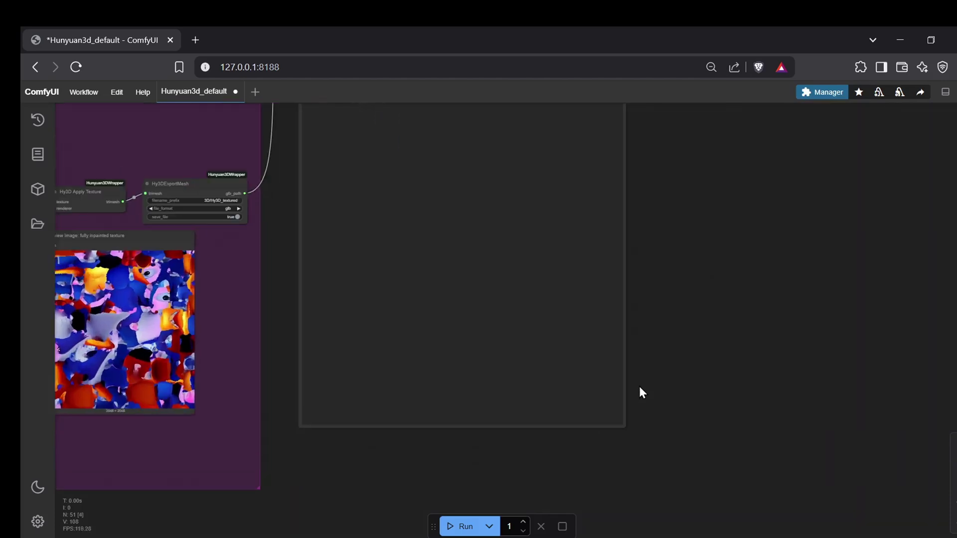
scroll(666, 327, down, 1)
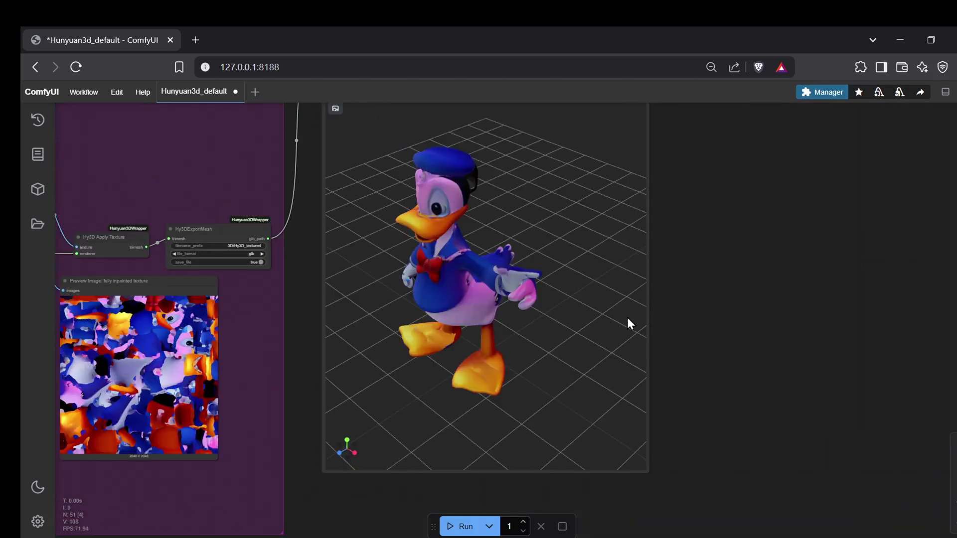
Orbit the textured Donald Duck model to view its front, right side and back
drag(574, 324, 591, 337)
drag(516, 306, 594, 302)
drag(416, 299, 530, 348)
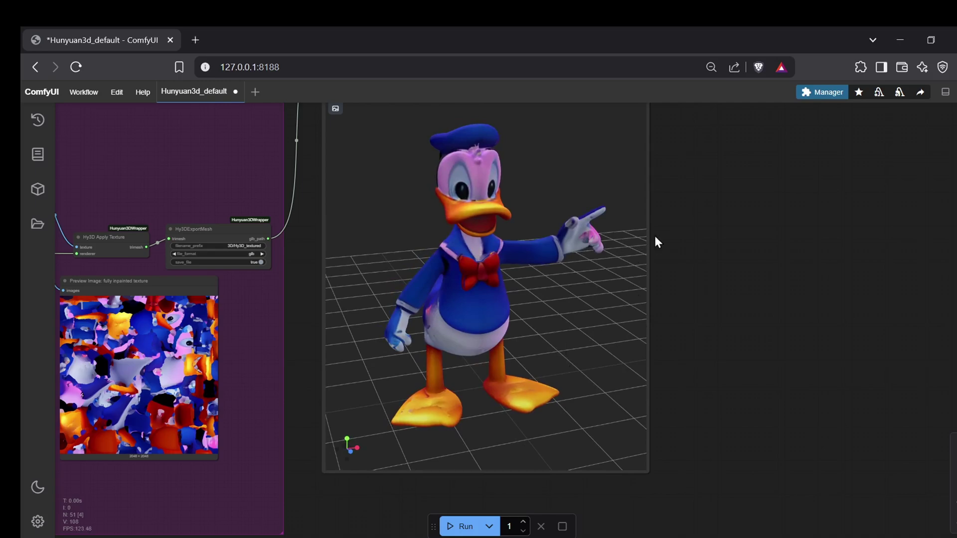
scroll(651, 259, down, 2)
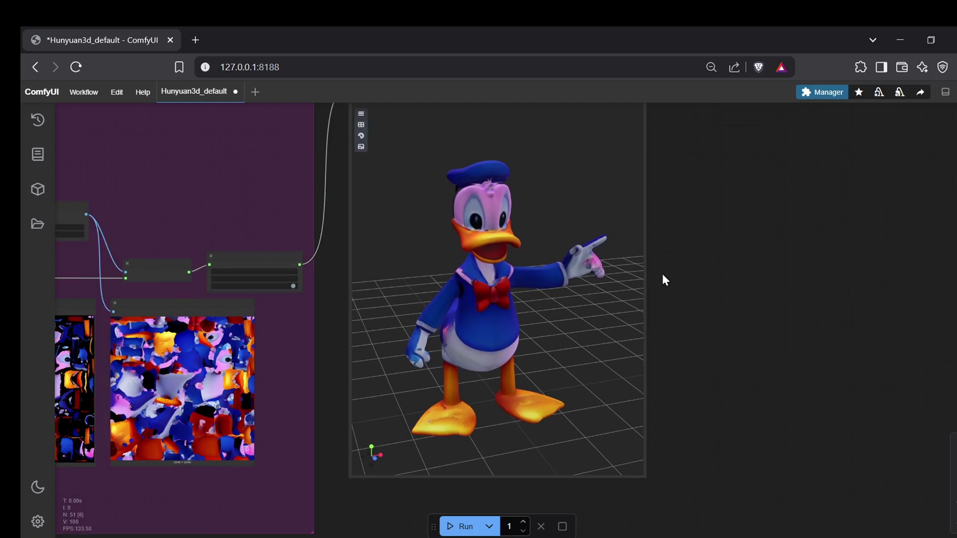
drag(662, 276, 612, 289)
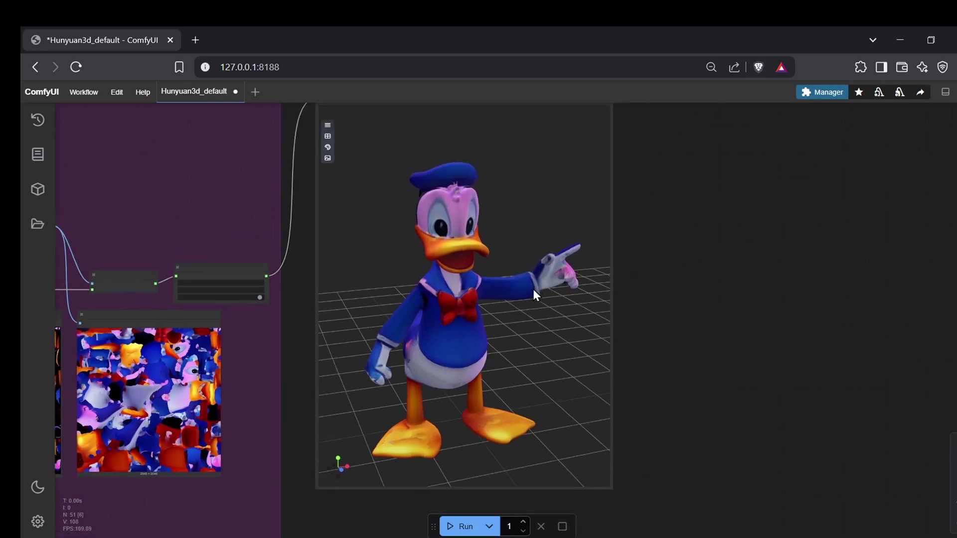